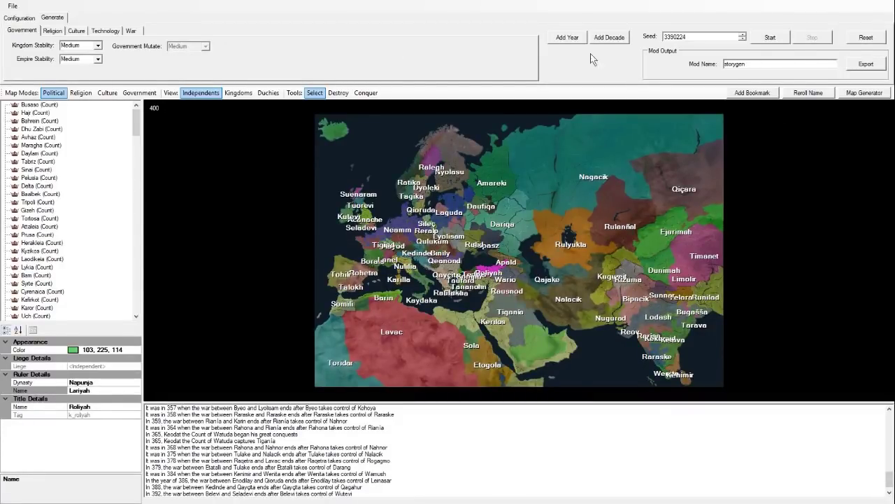
{"action": "scroll", "coordinate": [629, 301], "scroll_direction": "down", "scroll_amount": 2}
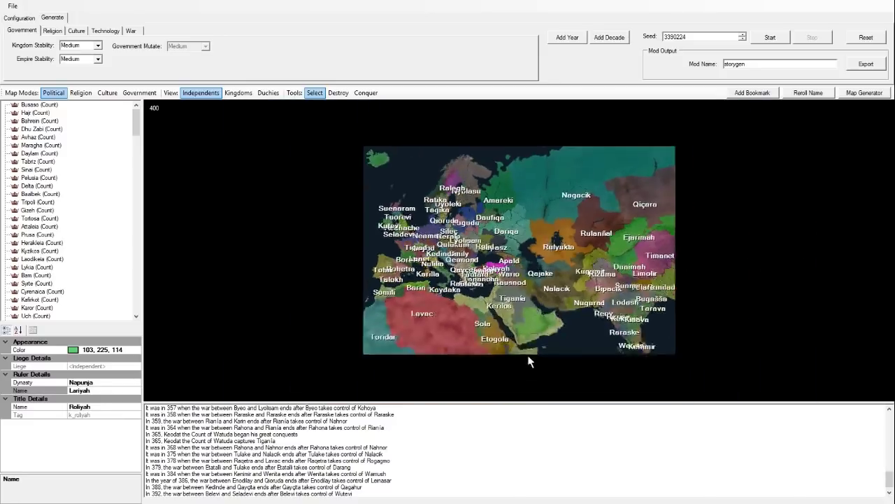
{"action": "scroll", "coordinate": [500, 337], "scroll_direction": "up", "scroll_amount": 2}
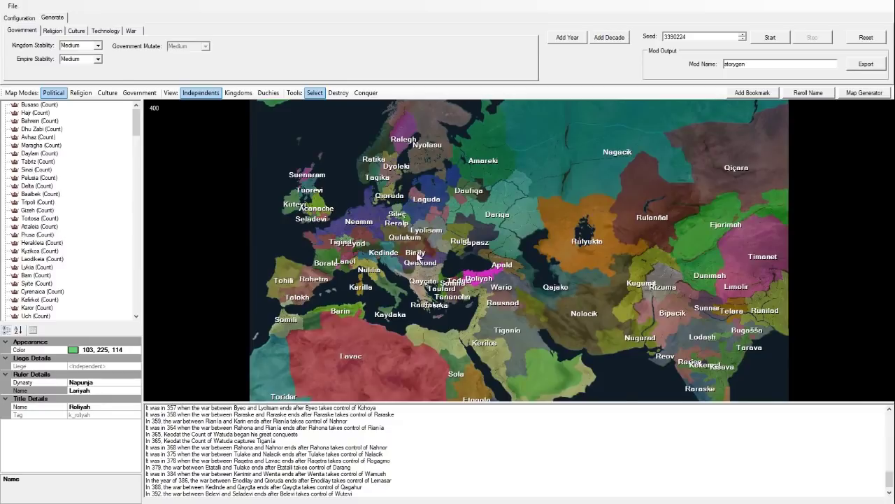
{"action": "scroll", "coordinate": [318, 224], "scroll_direction": "down", "scroll_amount": 1}
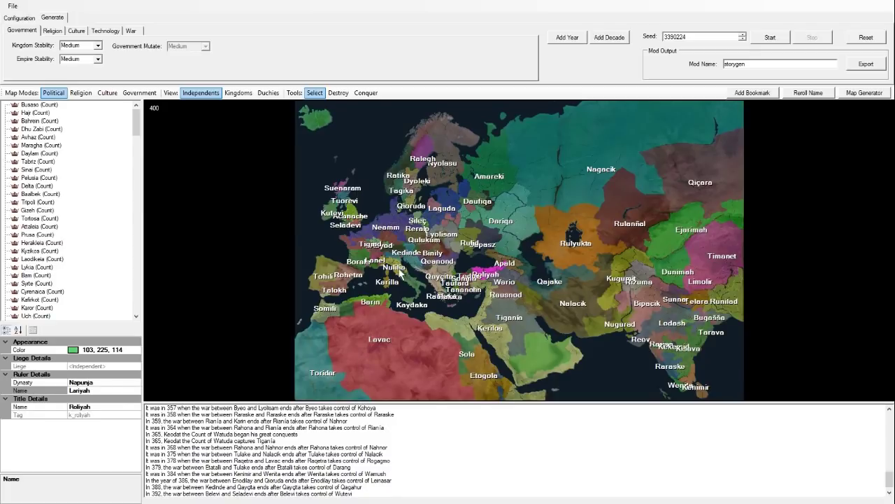
{"action": "scroll", "coordinate": [350, 213], "scroll_direction": "up", "scroll_amount": 2}
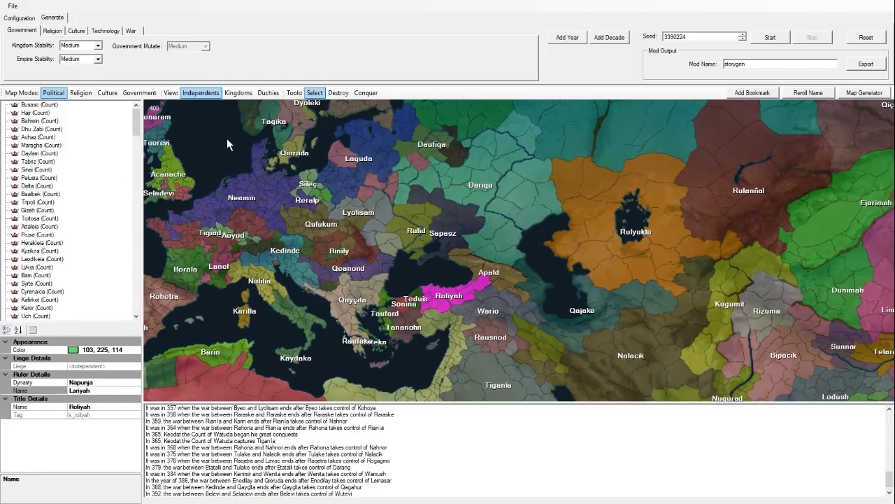
{"action": "scroll", "coordinate": [227, 138], "scroll_direction": "down", "scroll_amount": 3}
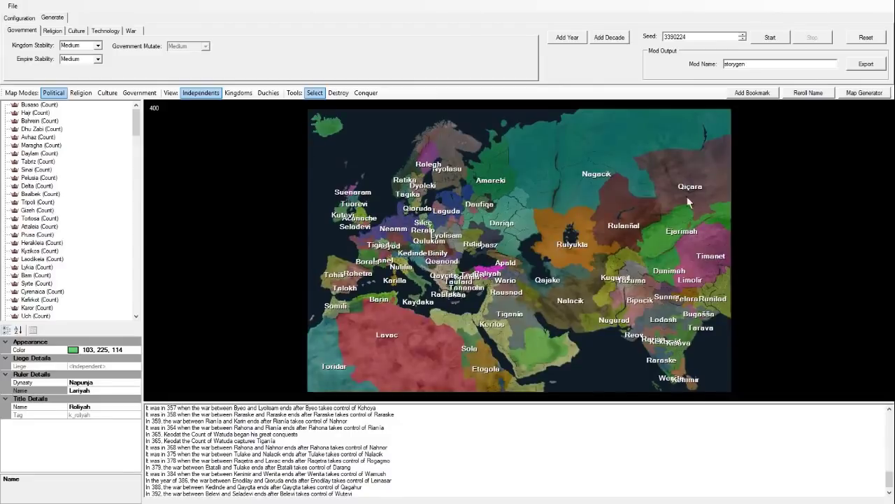
{"action": "scroll", "coordinate": [359, 141], "scroll_direction": "up", "scroll_amount": 2}
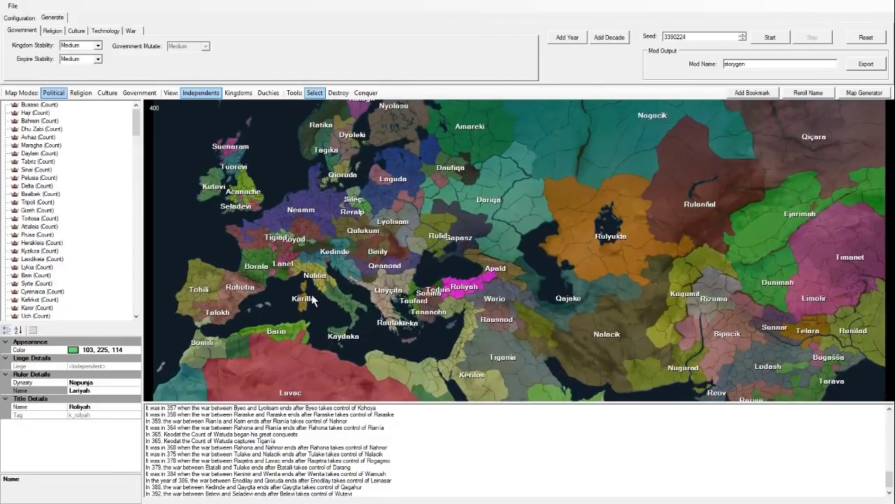
{"action": "scroll", "coordinate": [213, 189], "scroll_direction": "down", "scroll_amount": 1}
{"action": "scroll", "coordinate": [460, 331], "scroll_direction": "up", "scroll_amount": 2}
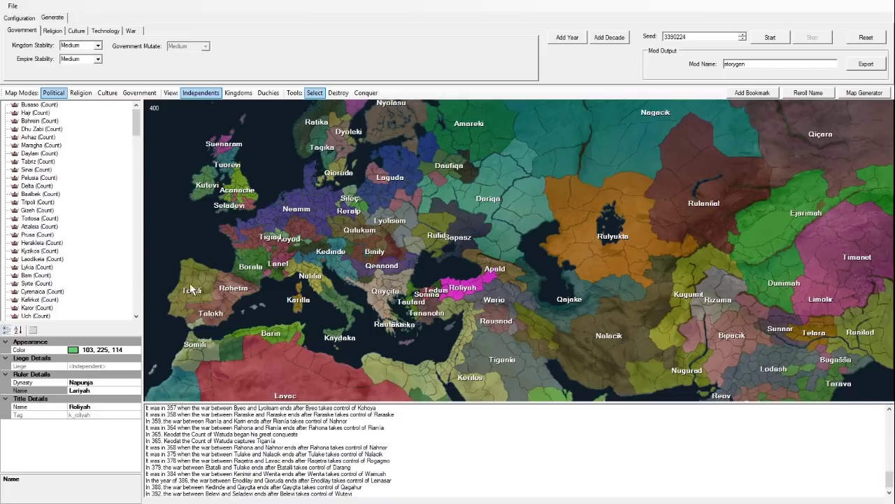
{"action": "scroll", "coordinate": [532, 278], "scroll_direction": "down", "scroll_amount": 3}
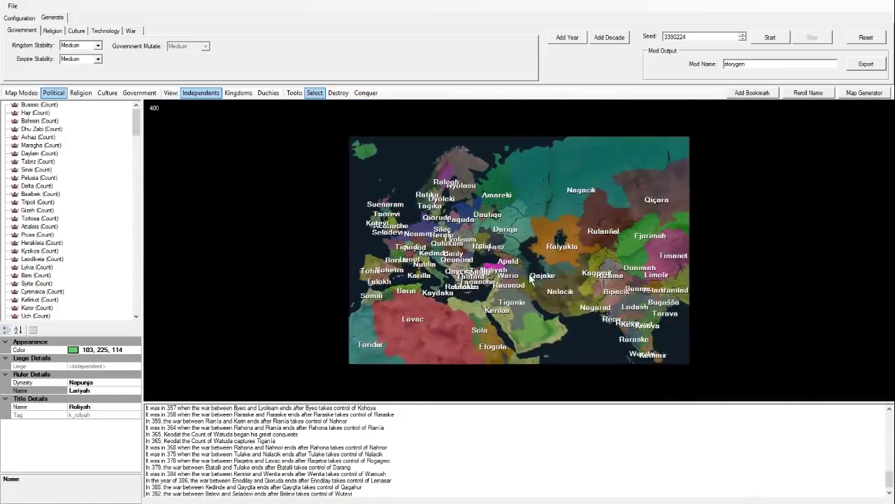
{"action": "scroll", "coordinate": [552, 345], "scroll_direction": "up", "scroll_amount": 2}
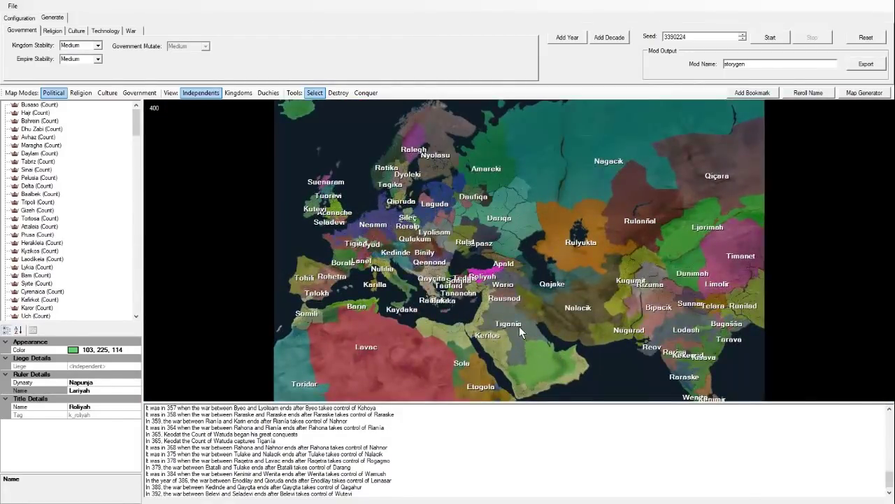
{"action": "scroll", "coordinate": [519, 326], "scroll_direction": "up", "scroll_amount": 2}
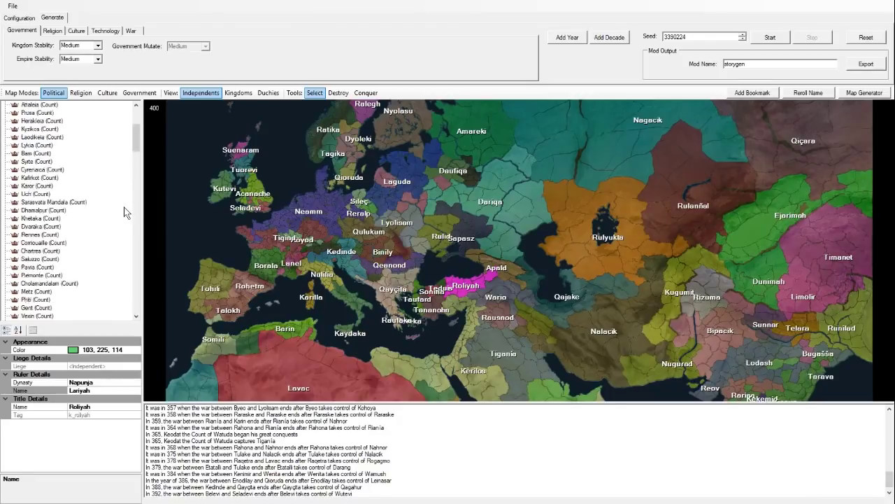
{"action": "scroll", "coordinate": [51, 223], "scroll_direction": "down", "scroll_amount": 10}
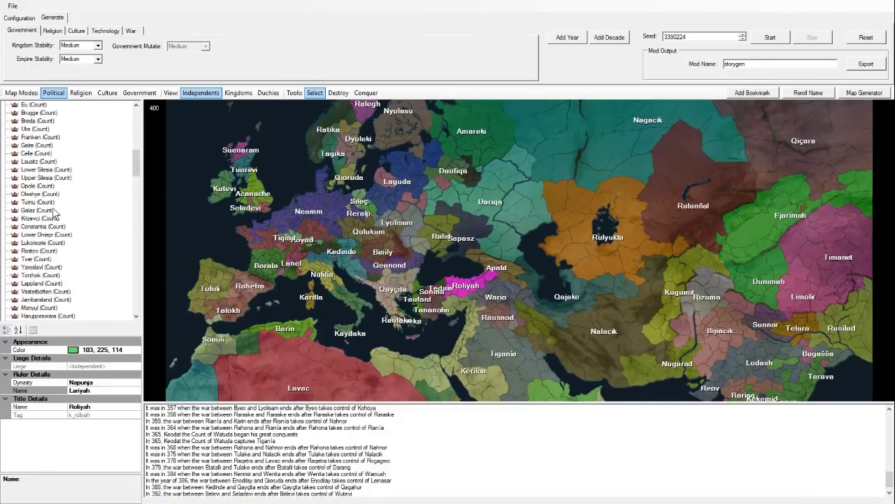
{"action": "scroll", "coordinate": [52, 224], "scroll_direction": "down", "scroll_amount": 15}
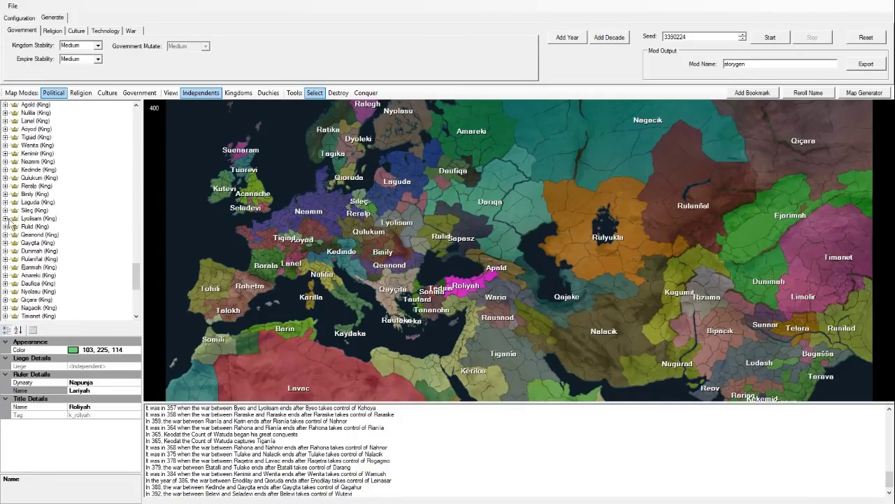
Expand and collapse the Lyolisam, Ruild, Qeanond and Reralp kingdoms, including Reralp's Bareinn duchy, to review their titles
{"action": "left_click", "coordinate": [6, 219]}
{"action": "left_click", "coordinate": [5, 218]}
{"action": "left_click", "coordinate": [5, 227]}
{"action": "left_click", "coordinate": [6, 235]}
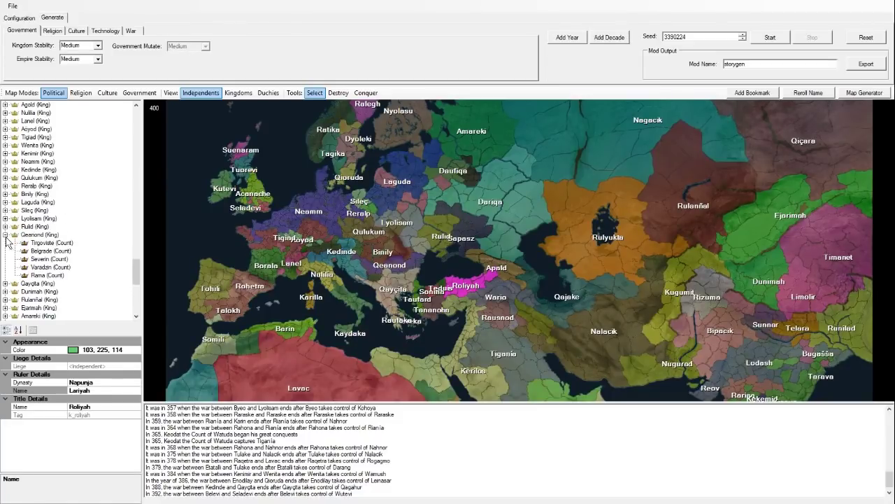
{"action": "left_click", "coordinate": [5, 235]}
{"action": "left_click", "coordinate": [5, 186]}
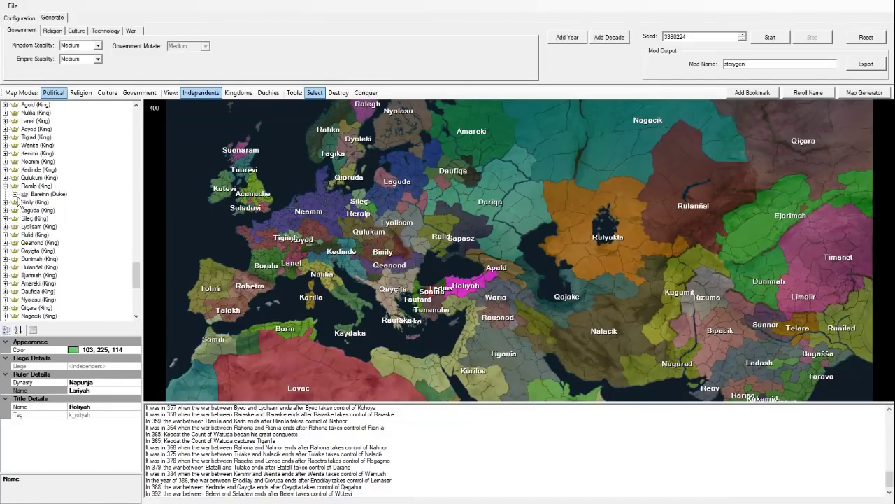
{"action": "left_click", "coordinate": [14, 194]}
{"action": "left_click", "coordinate": [6, 186]}
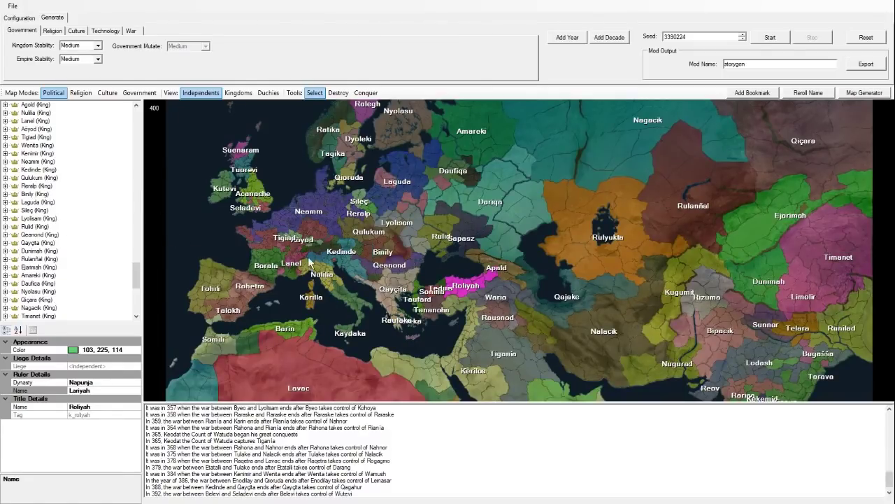
Select the Neamm, Dauflqa, Rulyukta and Dariqa realms on the map to view their details
{"action": "scroll", "coordinate": [267, 340], "scroll_direction": "up", "scroll_amount": 2}
{"action": "left_click", "coordinate": [209, 193]}
{"action": "left_click", "coordinate": [431, 140]}
{"action": "left_click", "coordinate": [571, 210]}
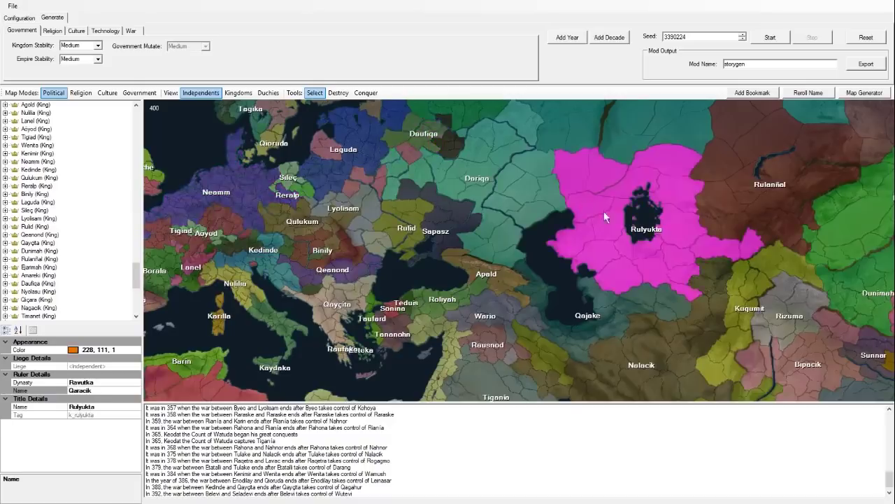
{"action": "left_click", "coordinate": [473, 168]}
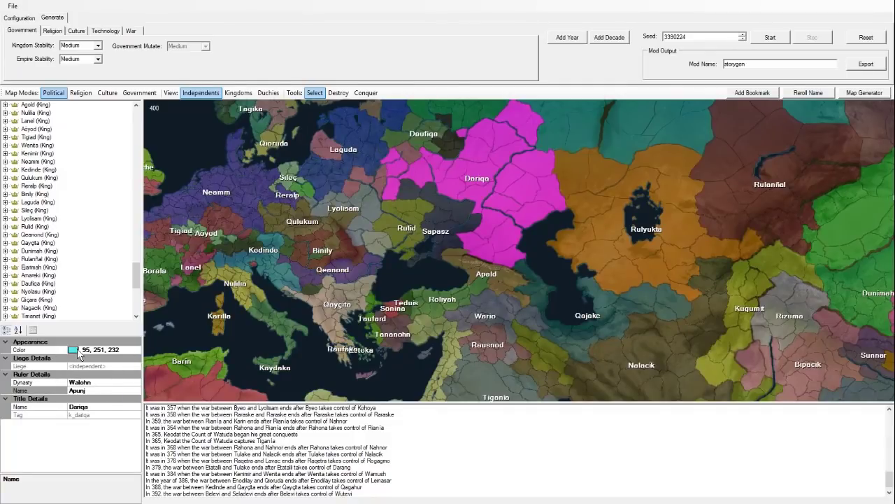
{"action": "left_click", "coordinate": [250, 194]}
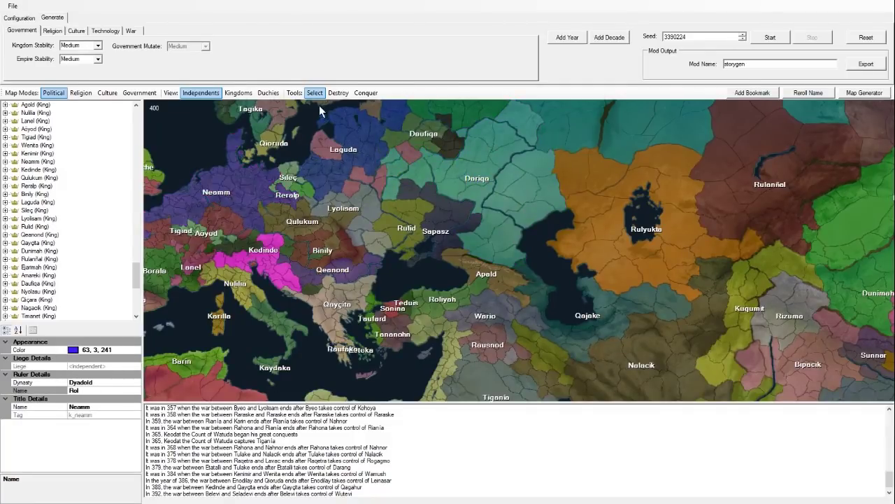
{"action": "scroll", "coordinate": [322, 111], "scroll_direction": "down", "scroll_amount": 3}
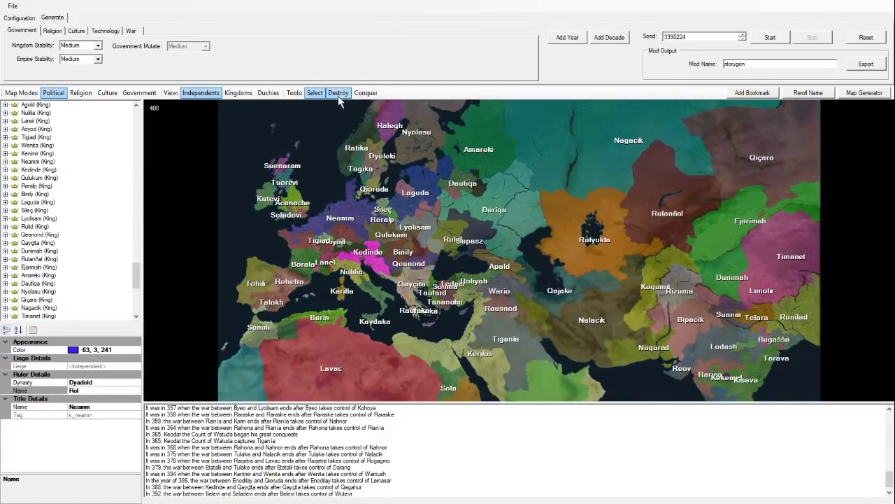
{"action": "scroll", "coordinate": [436, 279], "scroll_direction": "up", "scroll_amount": 2}
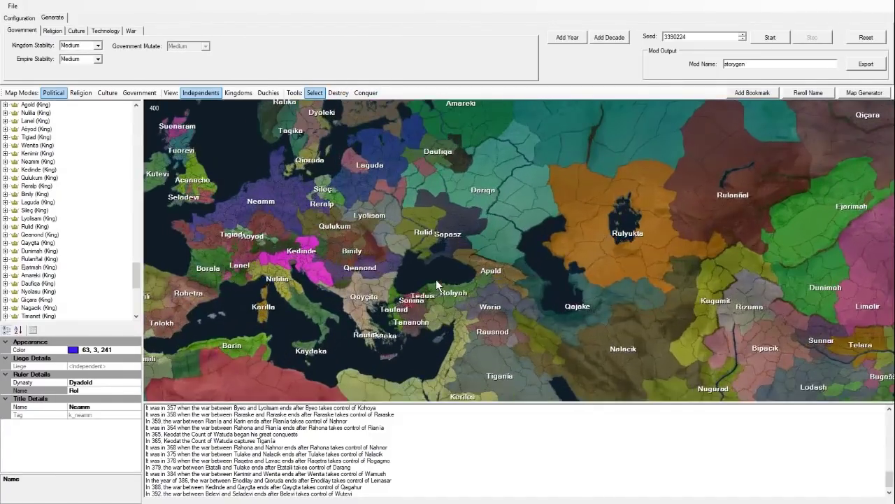
{"action": "scroll", "coordinate": [436, 279], "scroll_direction": "up", "scroll_amount": 2}
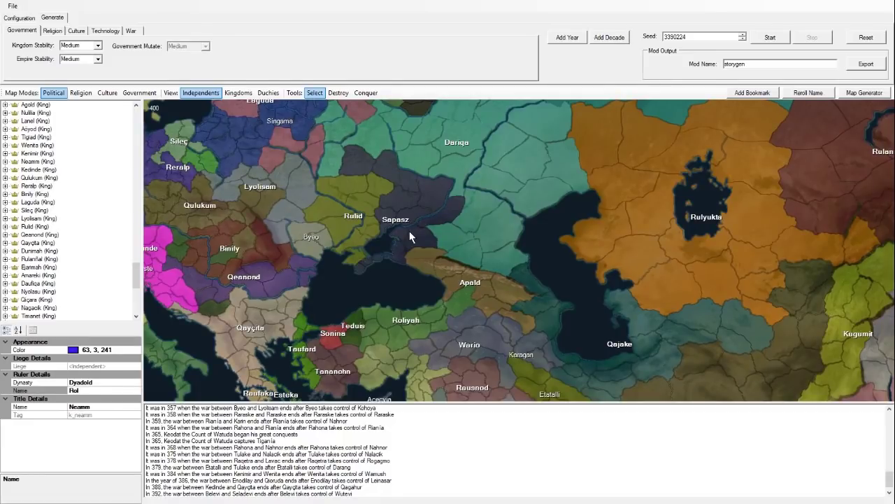
Colour the map by religion and select the Dillakh religion to see its lands
{"action": "left_click", "coordinate": [90, 93]}
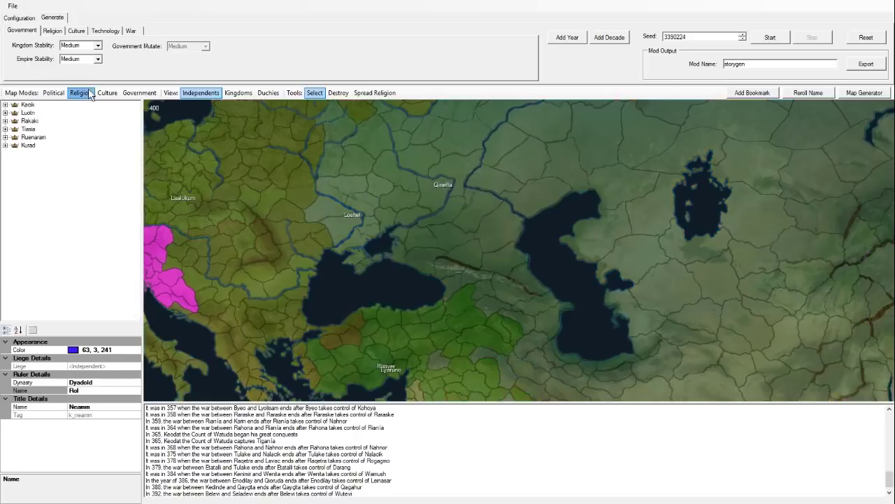
{"action": "scroll", "coordinate": [423, 200], "scroll_direction": "down", "scroll_amount": 3}
{"action": "scroll", "coordinate": [423, 201], "scroll_direction": "up", "scroll_amount": 2}
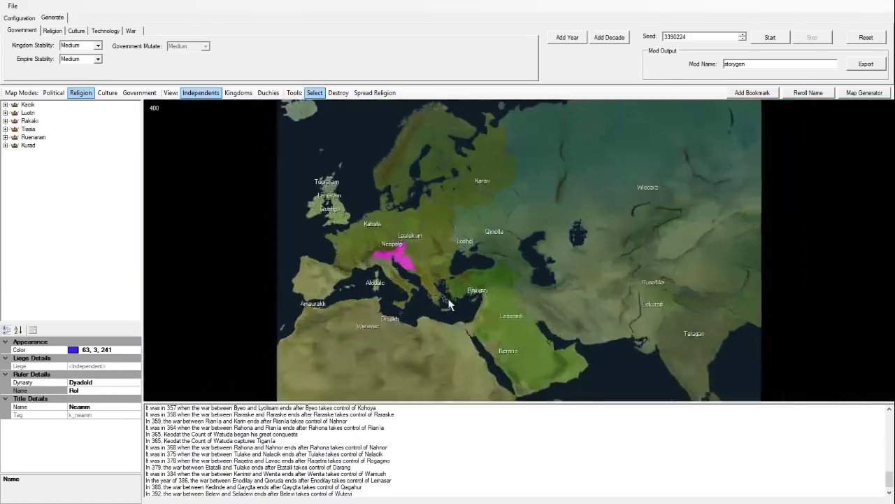
{"action": "left_click", "coordinate": [467, 353]}
{"action": "scroll", "coordinate": [467, 353], "scroll_direction": "down", "scroll_amount": 2}
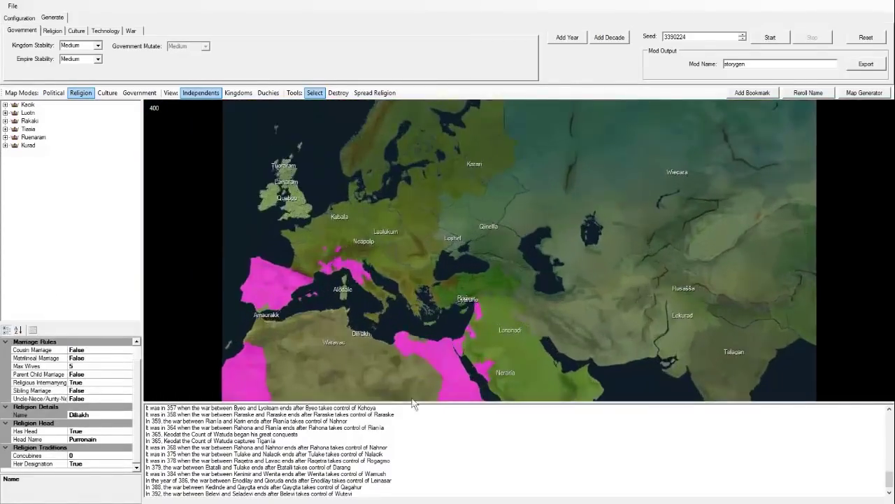
{"action": "scroll", "coordinate": [536, 356], "scroll_direction": "down", "scroll_amount": 1}
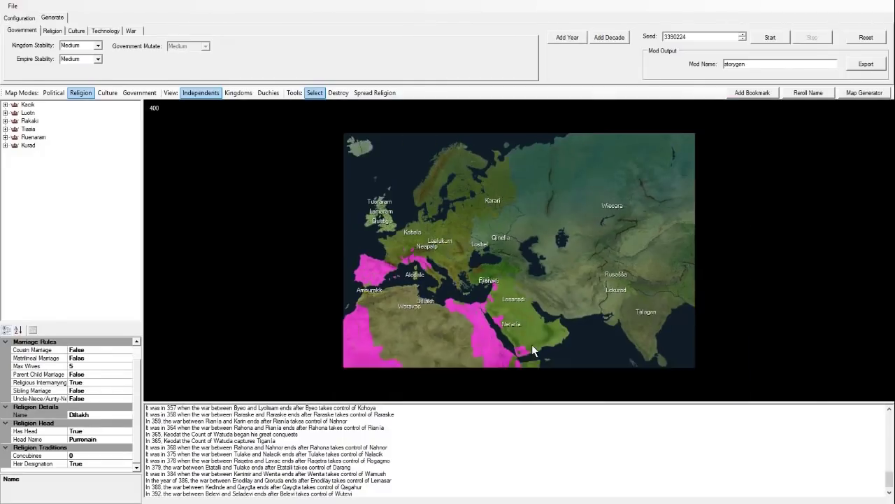
{"action": "scroll", "coordinate": [490, 303], "scroll_direction": "up", "scroll_amount": 1}
Select the Lananadi, Laalukum and Lamaram religions to see their territories
{"action": "left_click", "coordinate": [491, 302]}
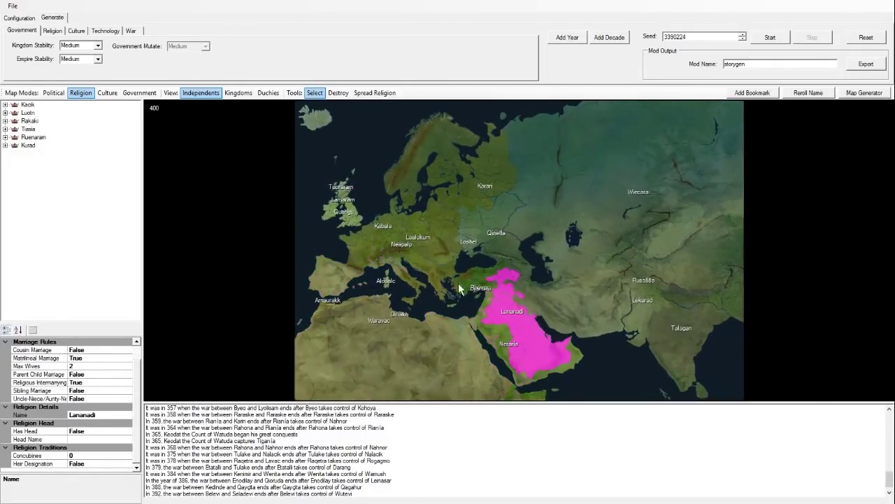
{"action": "scroll", "coordinate": [490, 294], "scroll_direction": "up", "scroll_amount": 1}
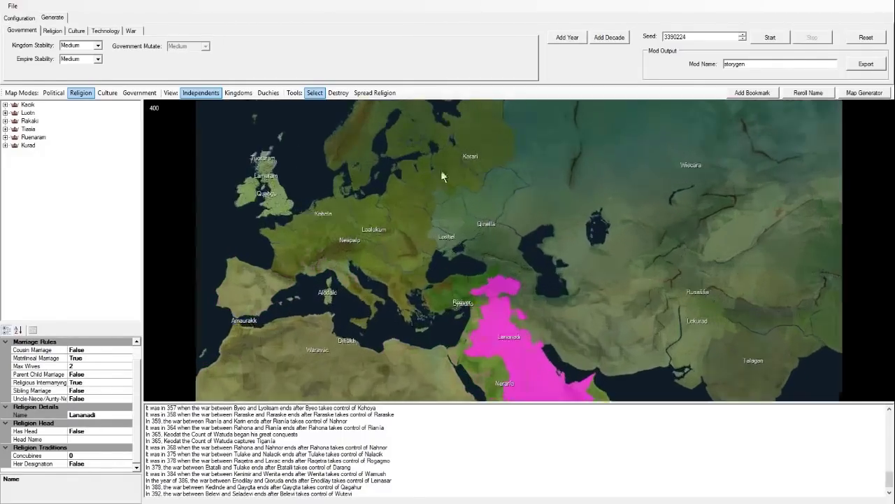
{"action": "left_click", "coordinate": [404, 247]}
{"action": "scroll", "coordinate": [404, 231], "scroll_direction": "up", "scroll_amount": 1}
{"action": "scroll", "coordinate": [396, 243], "scroll_direction": "down", "scroll_amount": 1}
{"action": "scroll", "coordinate": [396, 244], "scroll_direction": "down", "scroll_amount": 1}
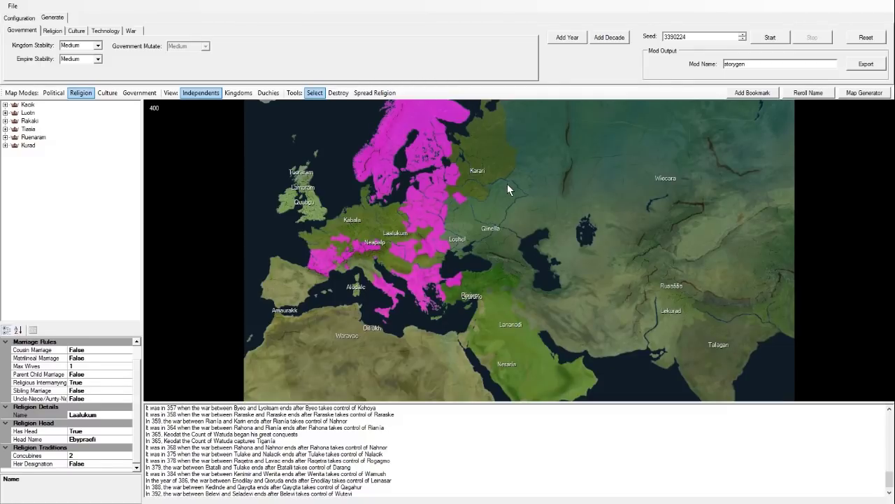
{"action": "left_click", "coordinate": [308, 199]}
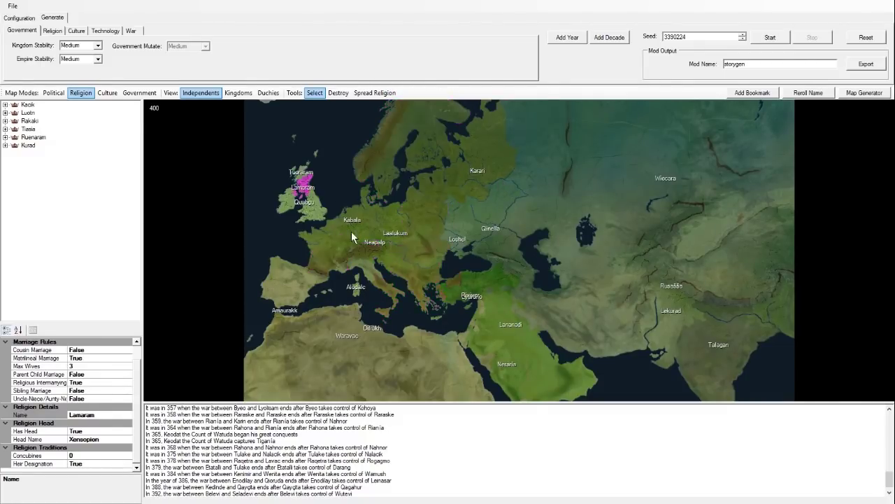
{"action": "scroll", "coordinate": [315, 203], "scroll_direction": "up", "scroll_amount": 1}
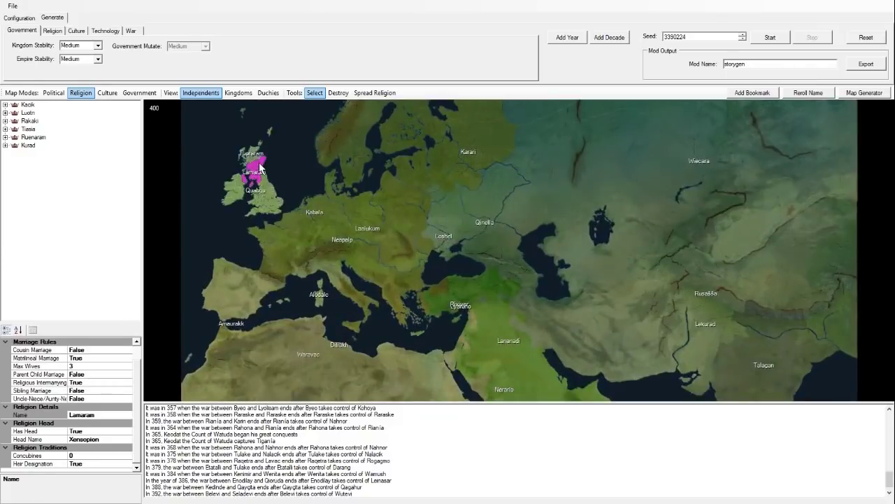
Expand the Kurad group and view Qinella, Loshel and Kapald territories and Kapald's rules
{"action": "left_click", "coordinate": [5, 145]}
{"action": "left_click", "coordinate": [36, 162]}
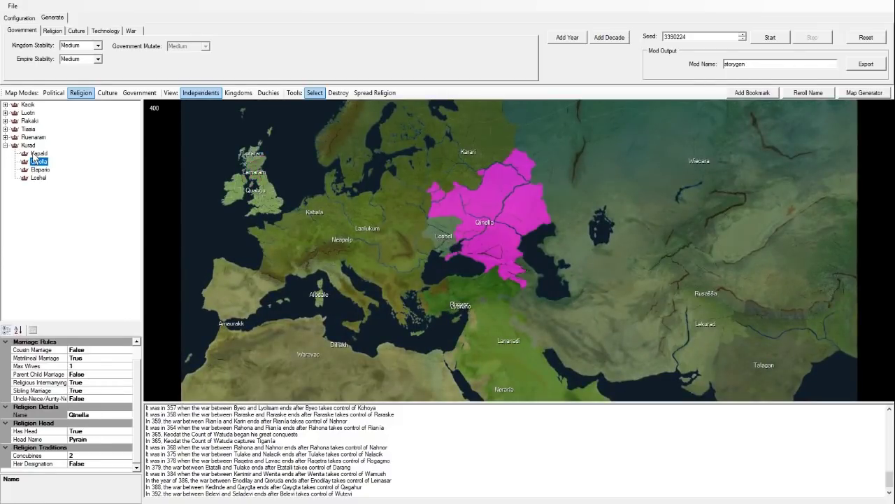
{"action": "left_click", "coordinate": [33, 146]}
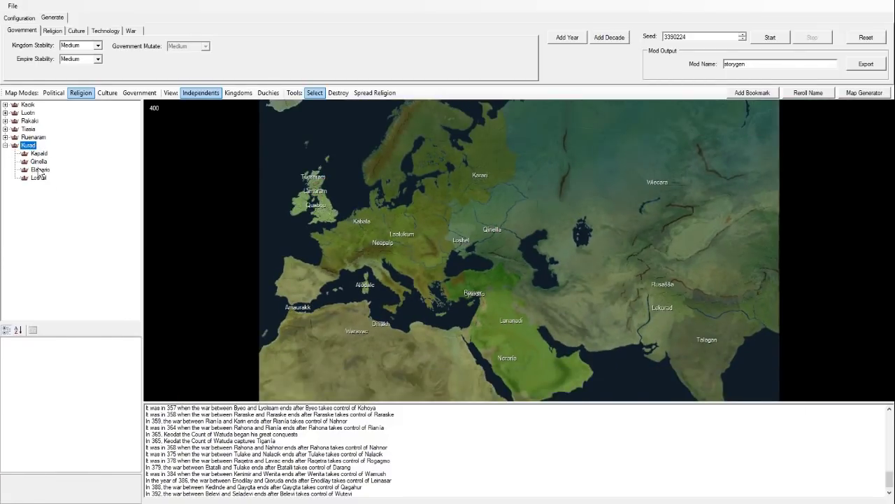
{"action": "left_click", "coordinate": [40, 161]}
{"action": "left_click", "coordinate": [39, 178]}
{"action": "left_click", "coordinate": [40, 162]}
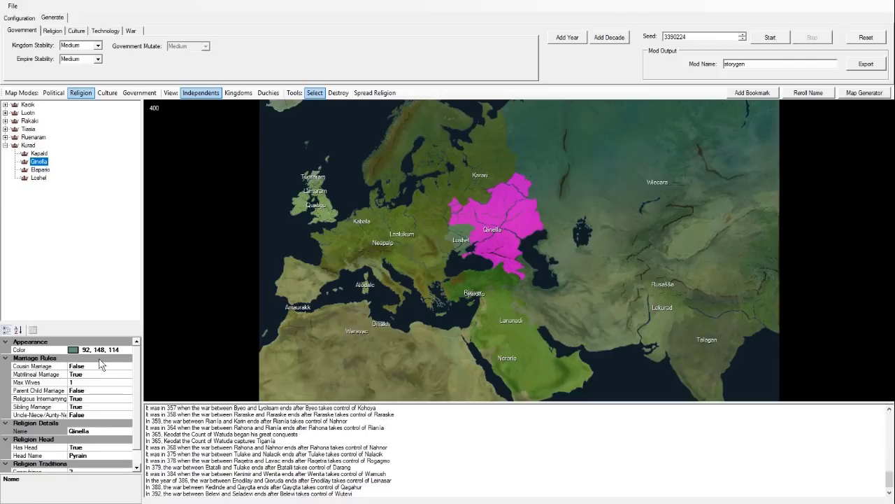
{"action": "scroll", "coordinate": [101, 363], "scroll_direction": "down", "scroll_amount": 1}
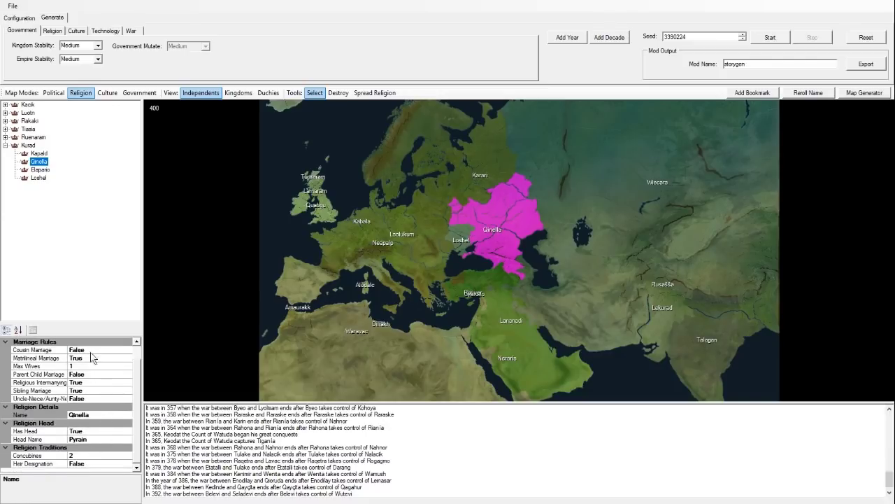
{"action": "left_click", "coordinate": [45, 153]}
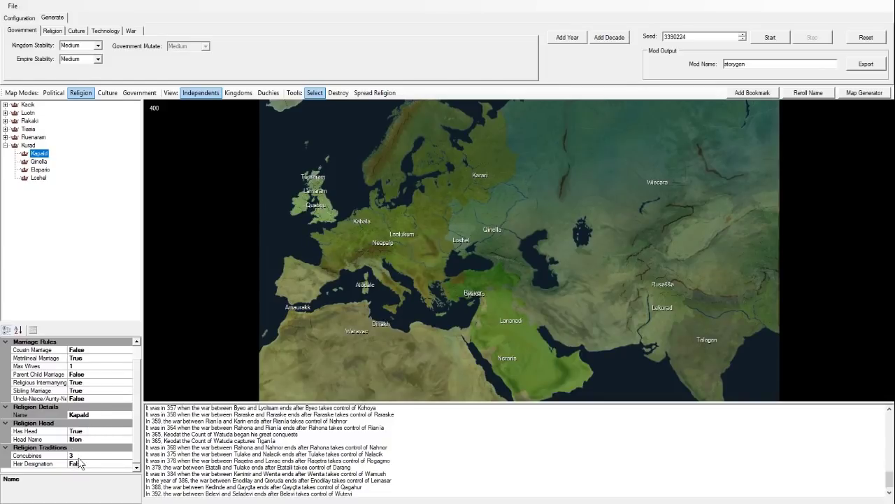
{"action": "scroll", "coordinate": [102, 467], "scroll_direction": "up", "scroll_amount": 1}
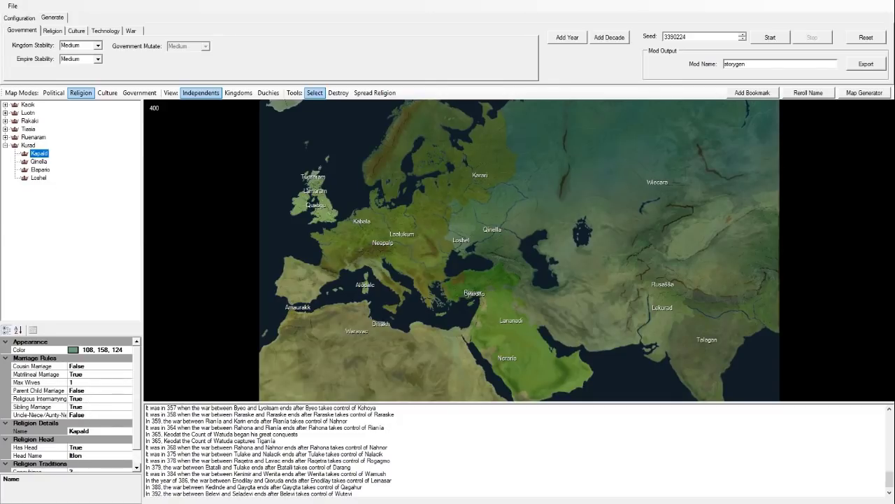
Colour the map by culture and inspect Deligran, Linario, eastern cultures and Ruzeth
{"action": "left_click", "coordinate": [107, 92]}
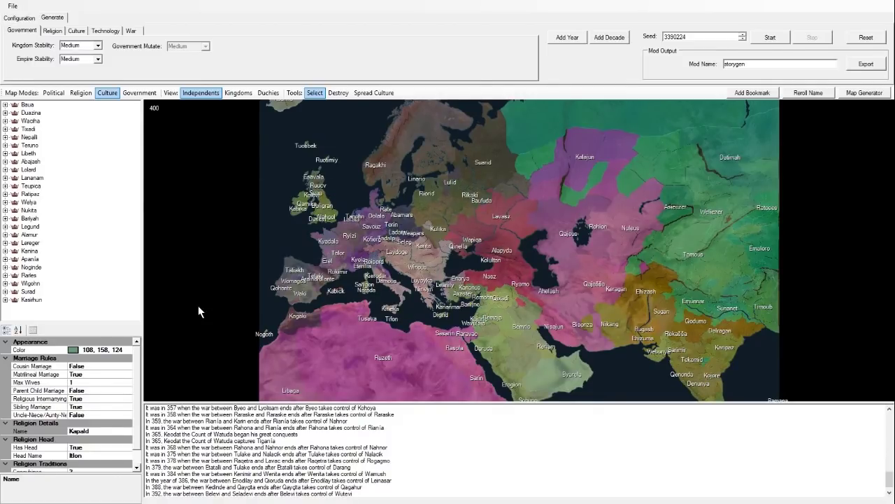
{"action": "scroll", "coordinate": [276, 215], "scroll_direction": "up", "scroll_amount": 1}
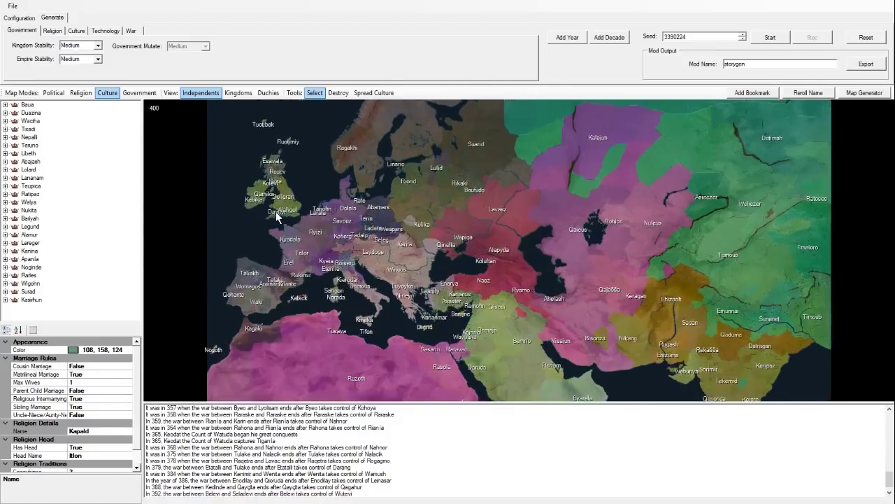
{"action": "scroll", "coordinate": [276, 215], "scroll_direction": "up", "scroll_amount": 1}
{"action": "left_click", "coordinate": [239, 196]}
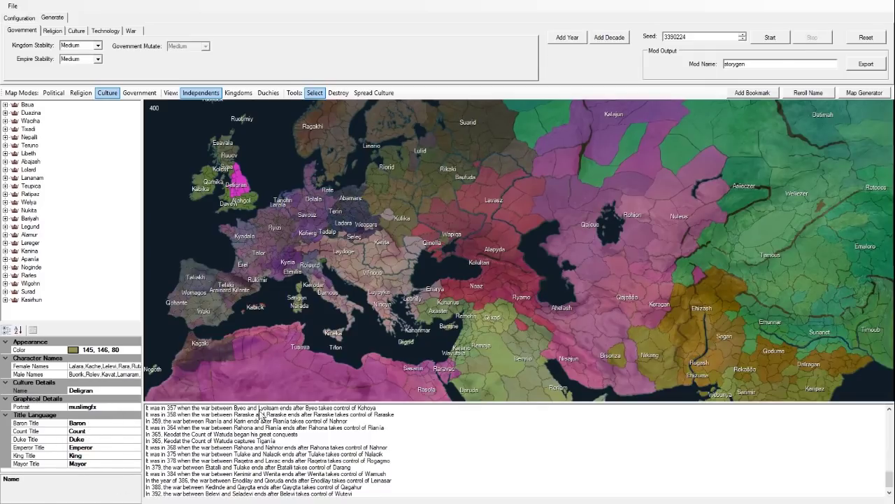
{"action": "left_click", "coordinate": [460, 194]}
{"action": "left_click", "coordinate": [700, 210]}
{"action": "left_click", "coordinate": [676, 325]}
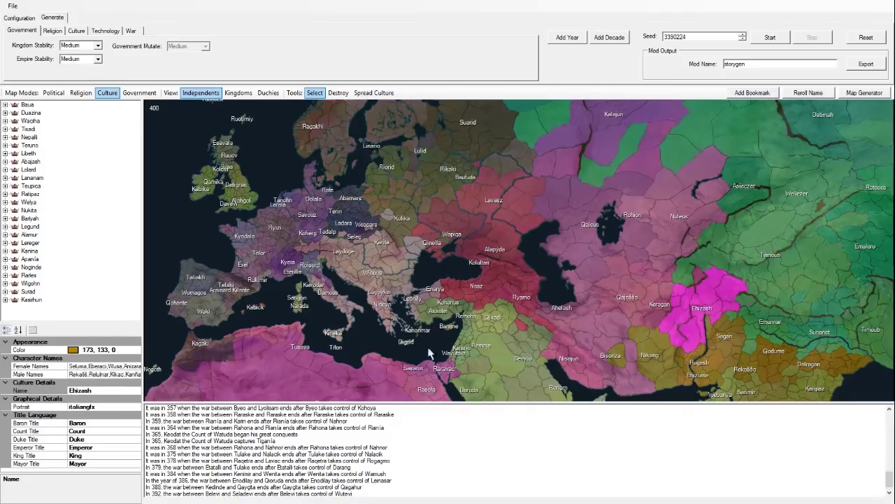
{"action": "left_click", "coordinate": [329, 365]}
Inspect further cultures, including Winous, Luyoyka and Ahelash near the Caspian
{"action": "left_click", "coordinate": [505, 368]}
{"action": "left_click", "coordinate": [485, 378]}
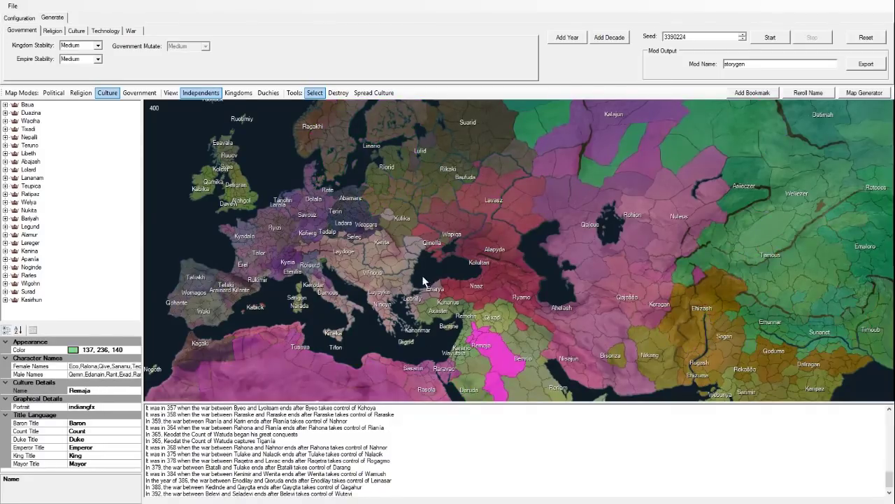
{"action": "left_click", "coordinate": [383, 261]}
{"action": "left_click", "coordinate": [360, 252]}
{"action": "left_click", "coordinate": [327, 250]}
{"action": "left_click", "coordinate": [305, 302]}
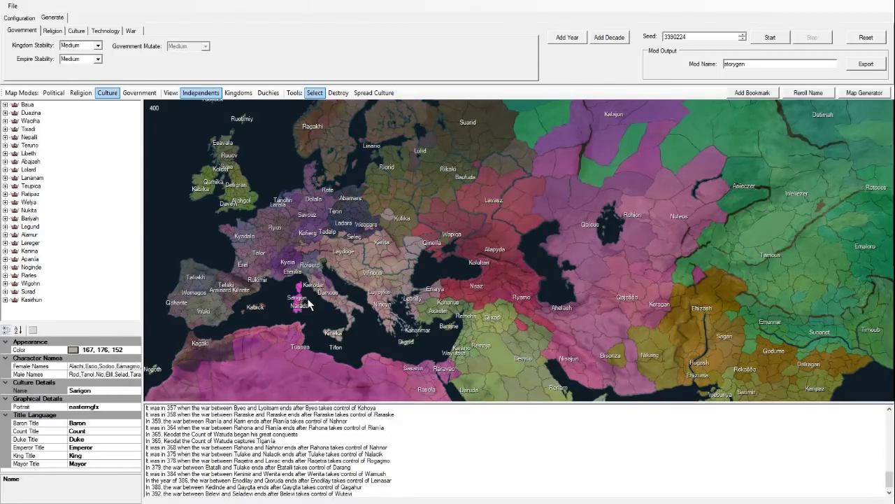
{"action": "left_click", "coordinate": [371, 285]}
{"action": "left_click", "coordinate": [545, 307]}
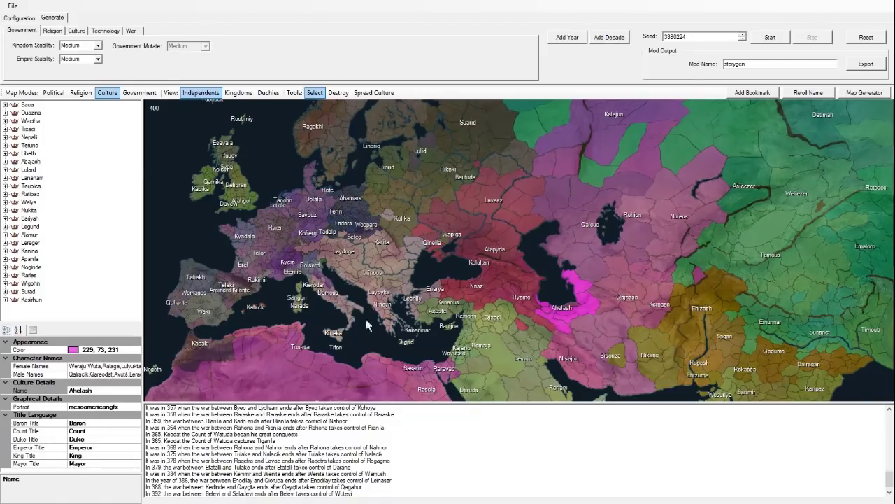
{"action": "scroll", "coordinate": [369, 326], "scroll_direction": "down", "scroll_amount": 2}
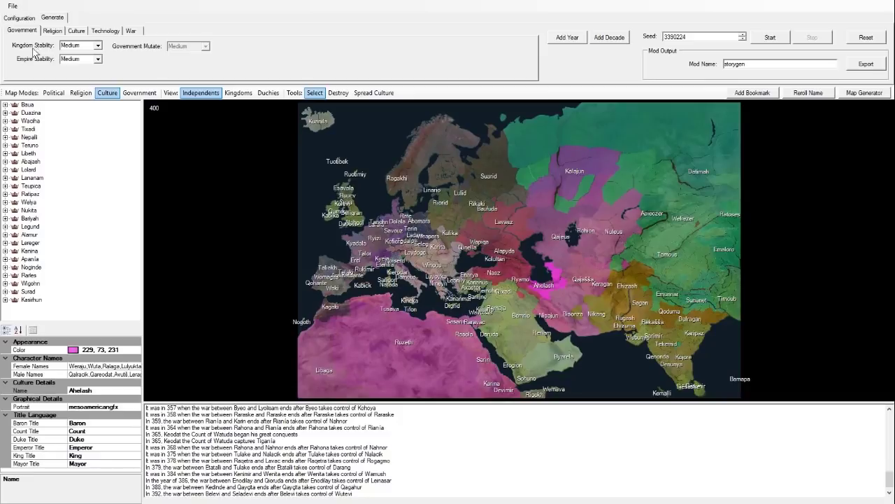
{"action": "scroll", "coordinate": [170, 286], "scroll_direction": "up", "scroll_amount": 2}
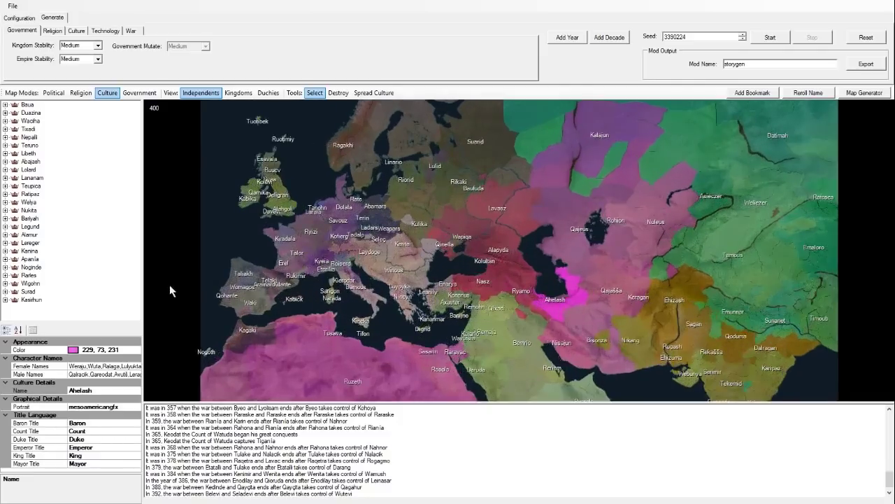
Switch the map back to political colouring and check the kingdom and empire stability settings
{"action": "left_click", "coordinate": [53, 93]}
{"action": "scroll", "coordinate": [455, 299], "scroll_direction": "down", "scroll_amount": 2}
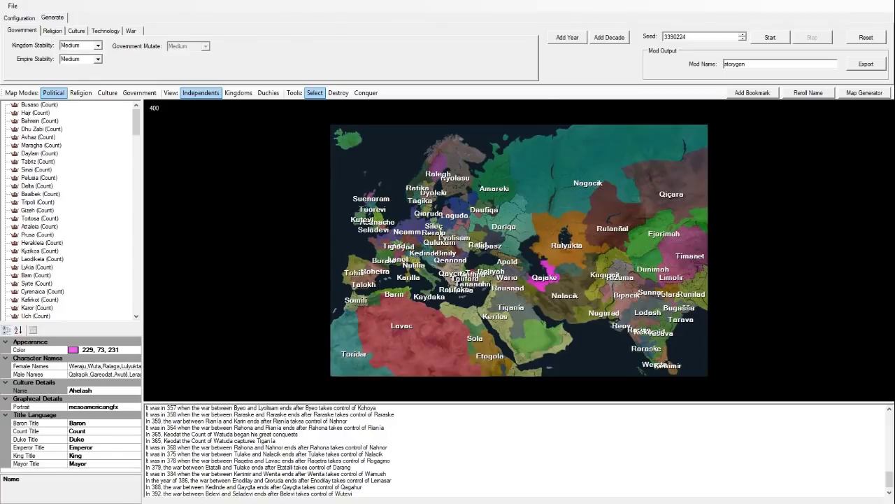
{"action": "scroll", "coordinate": [585, 349], "scroll_direction": "up", "scroll_amount": 1}
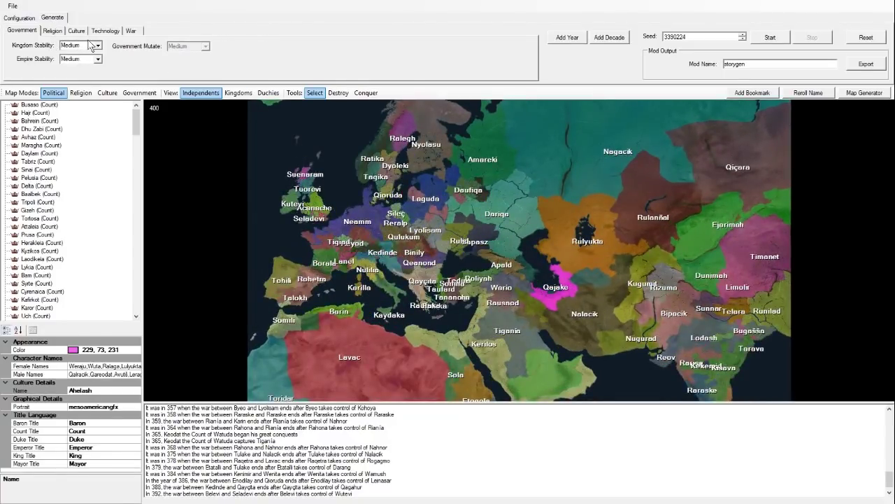
{"action": "left_click", "coordinate": [98, 45]}
{"action": "key", "text": "Tab"}
Scroll the history log back to the early years and select a war entry
{"action": "scroll", "coordinate": [431, 451], "scroll_direction": "up", "scroll_amount": 10}
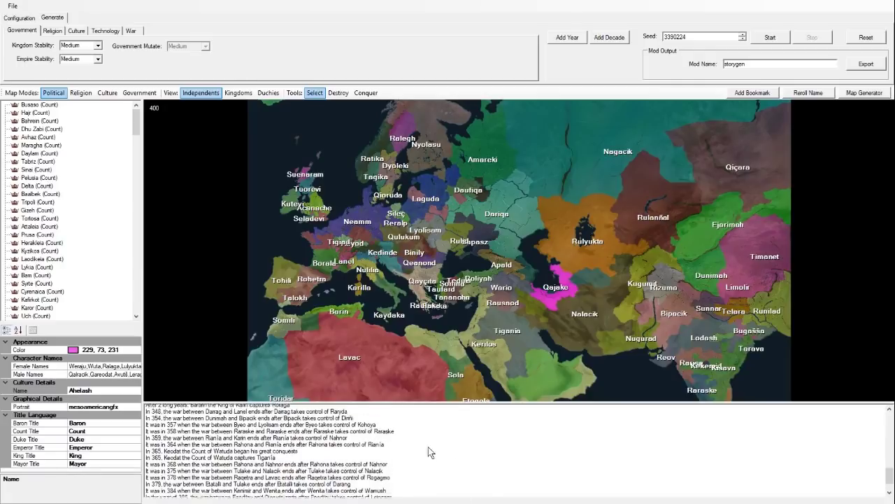
{"action": "scroll", "coordinate": [229, 464], "scroll_direction": "up", "scroll_amount": 10}
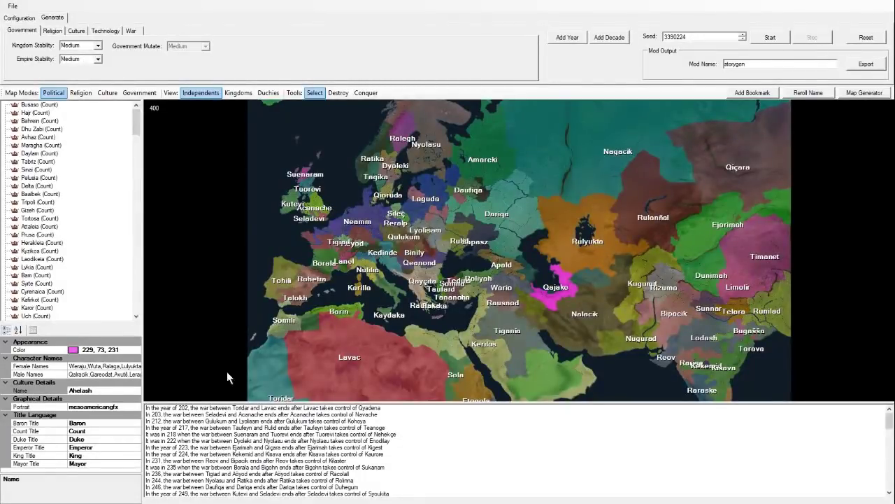
{"action": "left_click", "coordinate": [221, 420]}
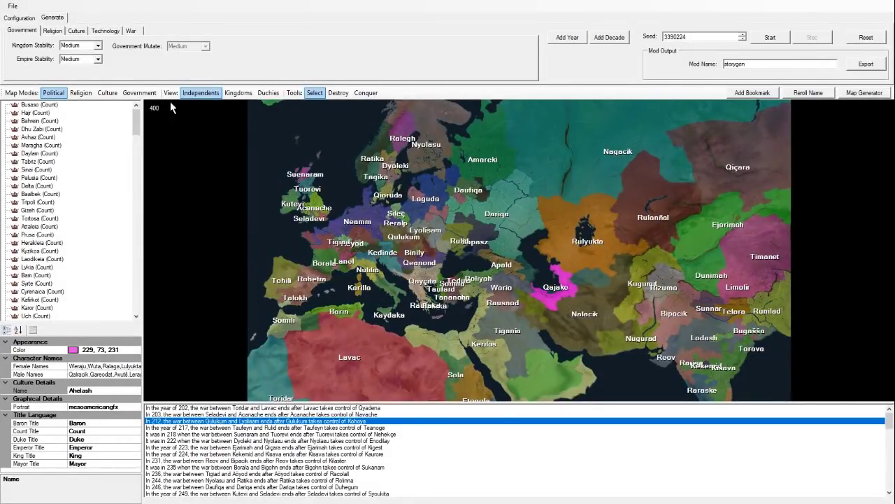
{"action": "left_click", "coordinate": [100, 46]}
Flip between the Religion and Culture generation settings pages
{"action": "left_click", "coordinate": [53, 30]}
{"action": "left_click", "coordinate": [74, 31]}
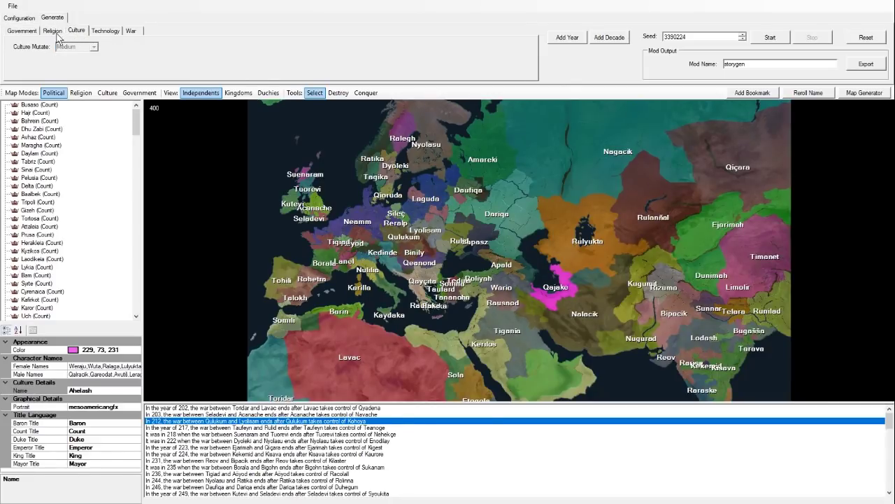
{"action": "left_click", "coordinate": [56, 33]}
{"action": "left_click", "coordinate": [75, 31]}
{"action": "left_click", "coordinate": [54, 31]}
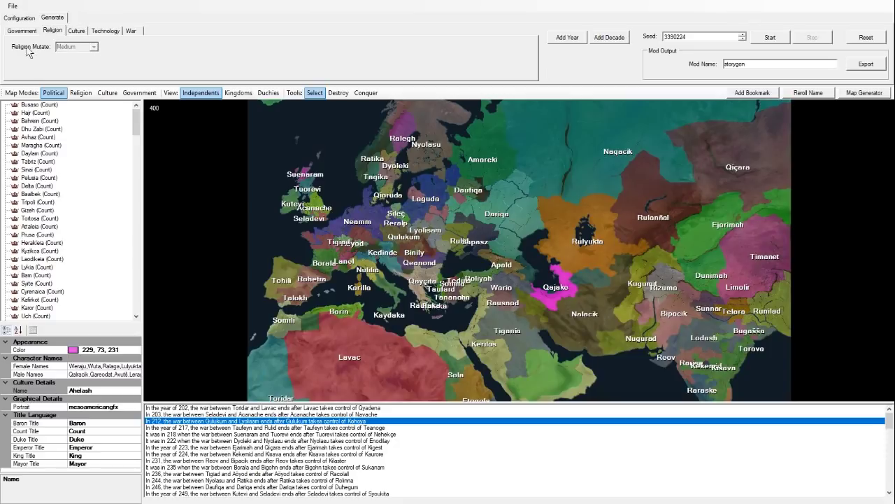
{"action": "left_click", "coordinate": [74, 31]}
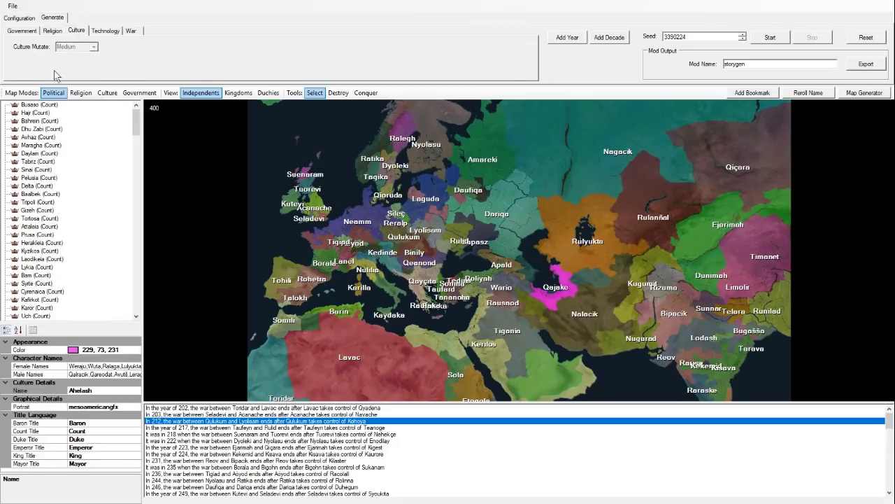
{"action": "left_click", "coordinate": [44, 32]}
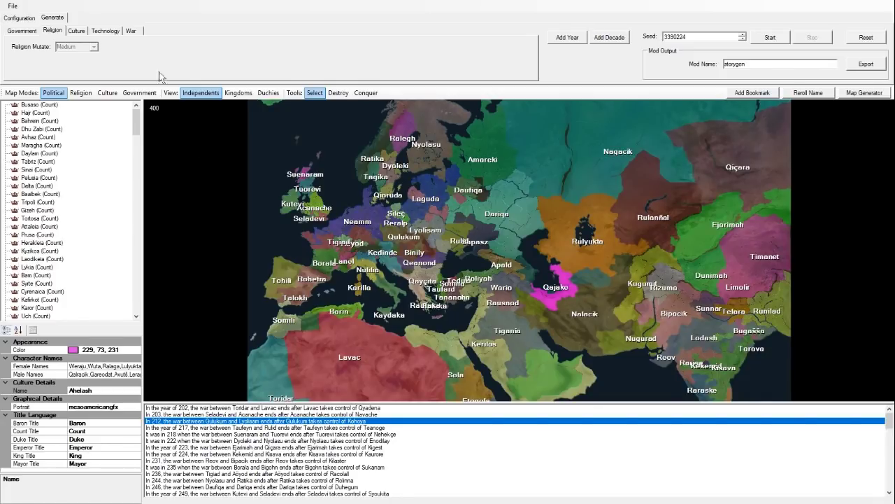
Open the Technology settings and check Tech Advance Speed and Tech Spread Speed, leaving them unchanged
{"action": "left_click", "coordinate": [113, 30]}
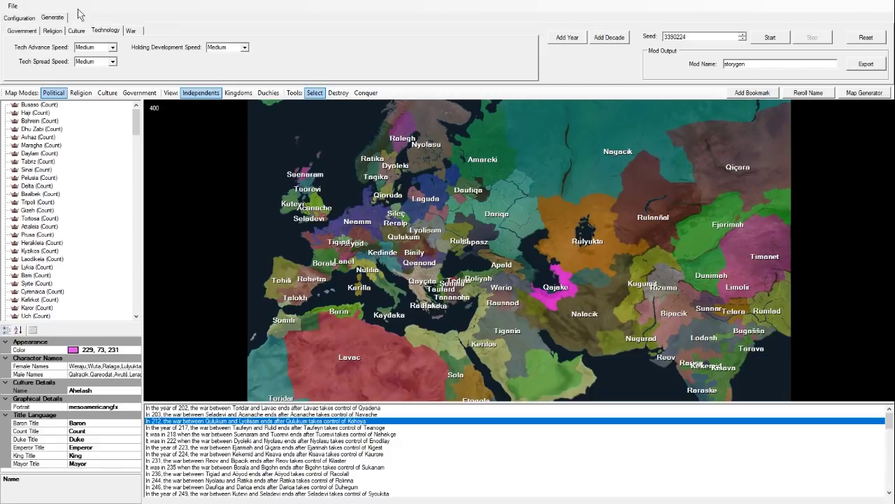
{"action": "left_click", "coordinate": [111, 49]}
{"action": "left_click", "coordinate": [102, 59]}
{"action": "left_click", "coordinate": [380, 153]}
Look over the War page, then set Kingdom Stability to Very Low on the Government page
{"action": "left_click", "coordinate": [133, 31]}
{"action": "left_click", "coordinate": [89, 48]}
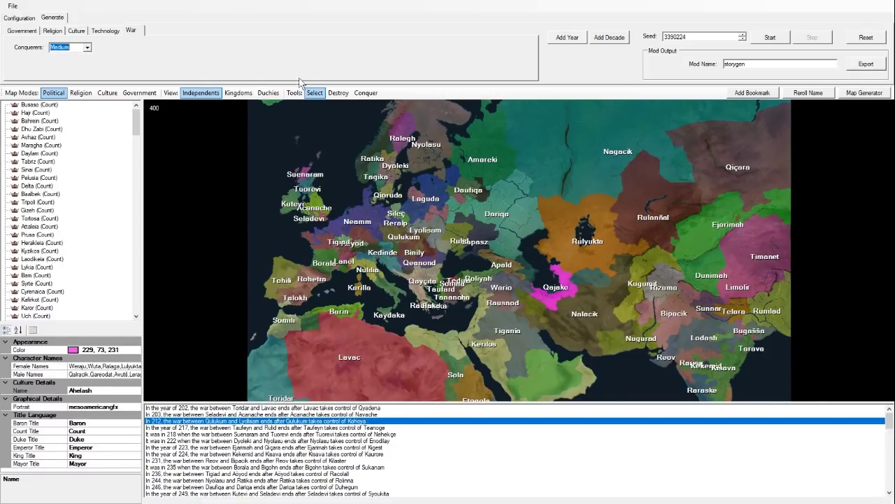
{"action": "scroll", "coordinate": [241, 210], "scroll_direction": "down", "scroll_amount": 2}
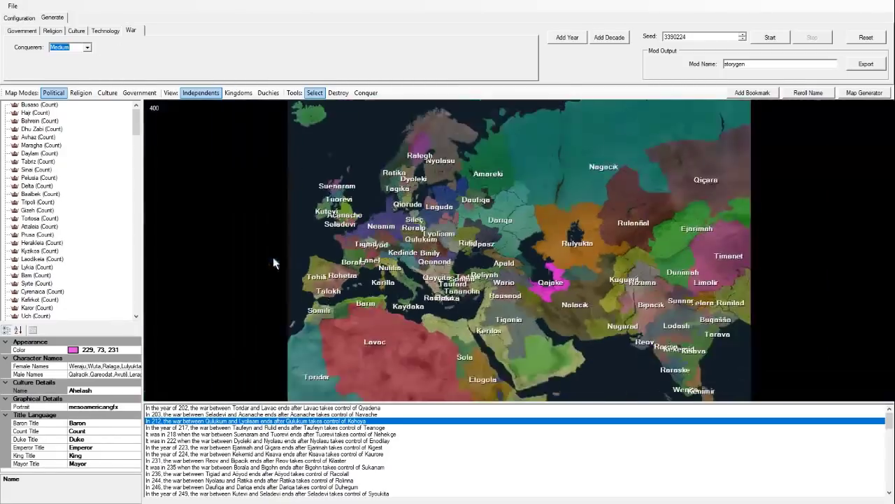
{"action": "left_click", "coordinate": [22, 30]}
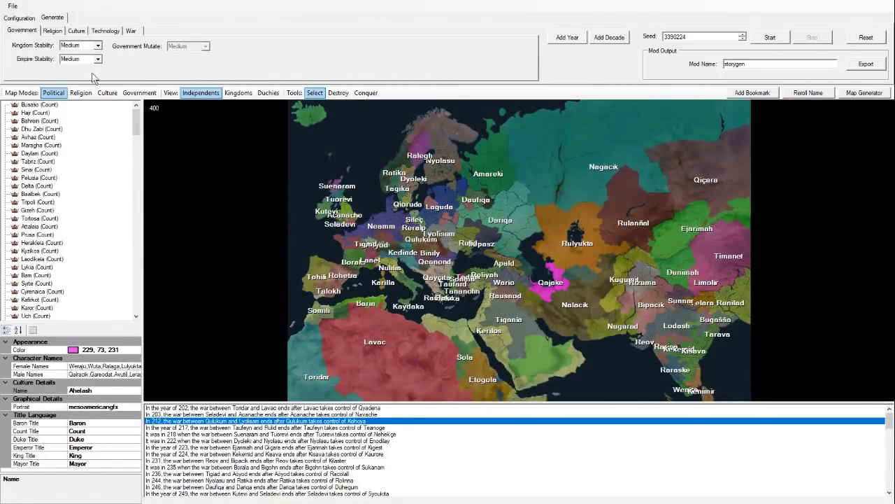
{"action": "left_click", "coordinate": [86, 46]}
{"action": "key", "text": "Up"}
{"action": "key", "text": "Up"}
{"action": "key", "text": "Tab"}
Raise Conquerors to Very High, then return to the Government stability settings
{"action": "left_click", "coordinate": [130, 30]}
{"action": "left_click", "coordinate": [87, 47]}
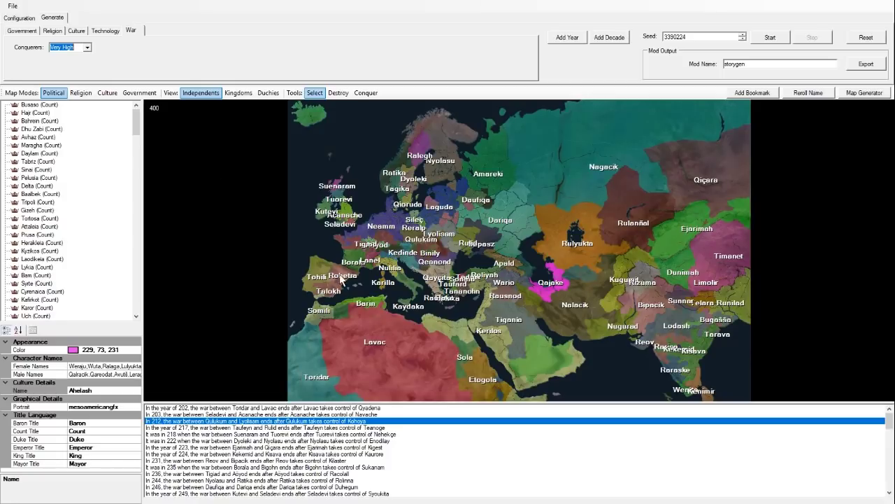
{"action": "key", "text": "Down"}
{"action": "key", "text": "Down"}
{"action": "scroll", "coordinate": [345, 257], "scroll_direction": "up", "scroll_amount": 1}
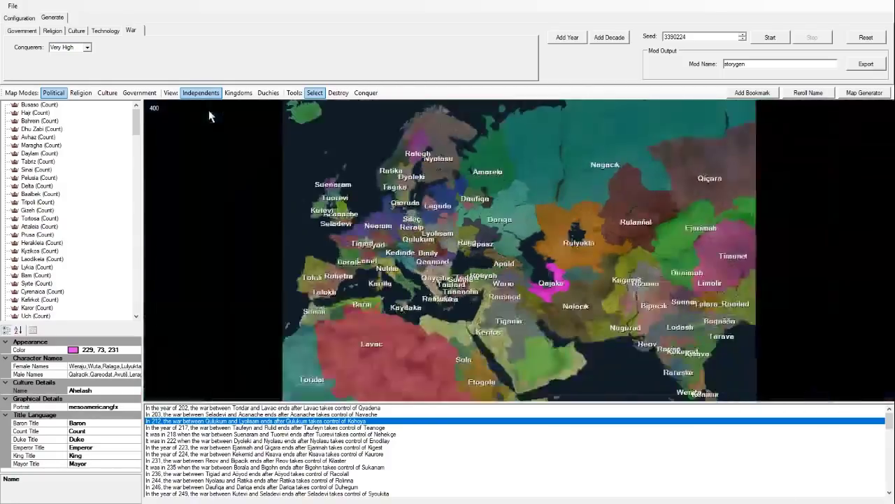
{"action": "scroll", "coordinate": [209, 110], "scroll_direction": "down", "scroll_amount": 2}
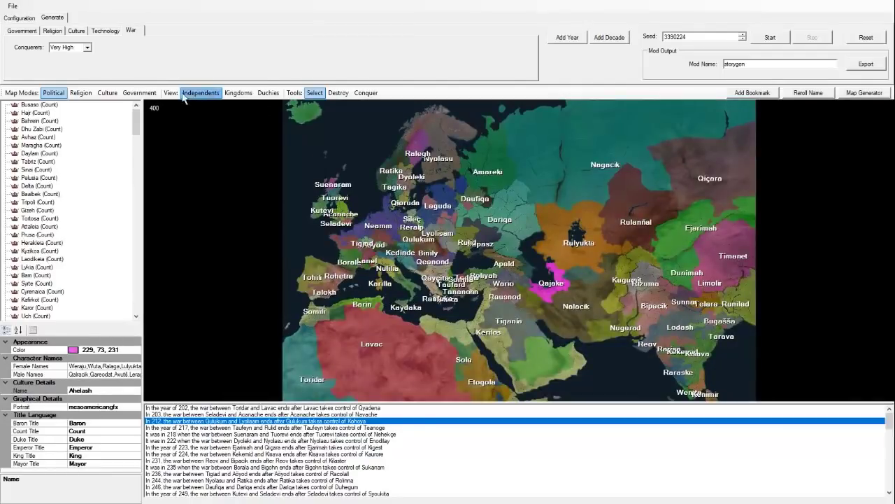
{"action": "left_click", "coordinate": [77, 32]}
{"action": "left_click", "coordinate": [22, 31]}
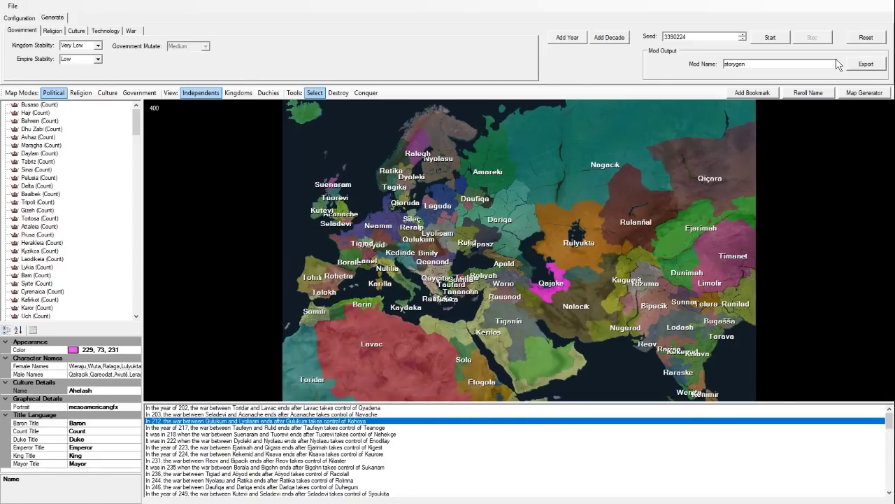
Export the generated history as the storygen mod
{"action": "left_click", "coordinate": [852, 66]}
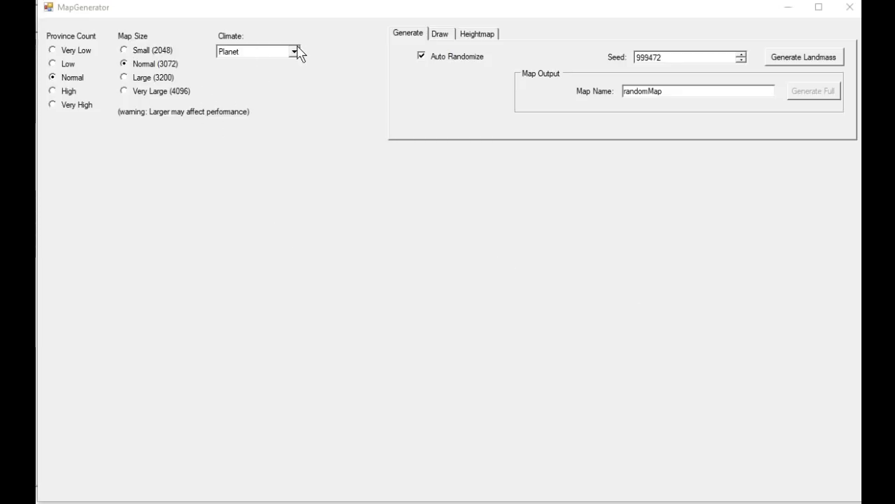
{"action": "left_click", "coordinate": [438, 35]}
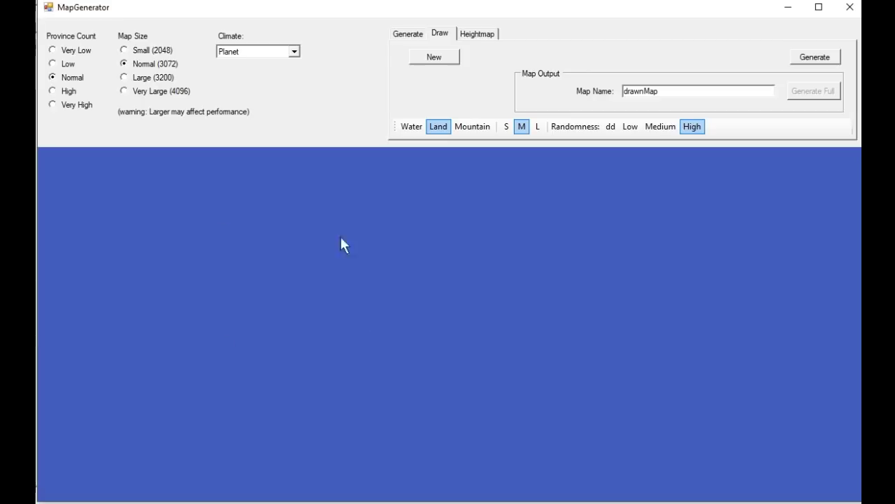
{"action": "mouse_move", "coordinate": [353, 235]}
{"action": "left_mouse_down"}
{"action": "mouse_move", "coordinate": [305, 247]}
{"action": "mouse_move", "coordinate": [375, 408]}
{"action": "mouse_move", "coordinate": [544, 236]}
{"action": "mouse_move", "coordinate": [673, 406]}
{"action": "mouse_move", "coordinate": [584, 400]}
{"action": "left_mouse_up"}
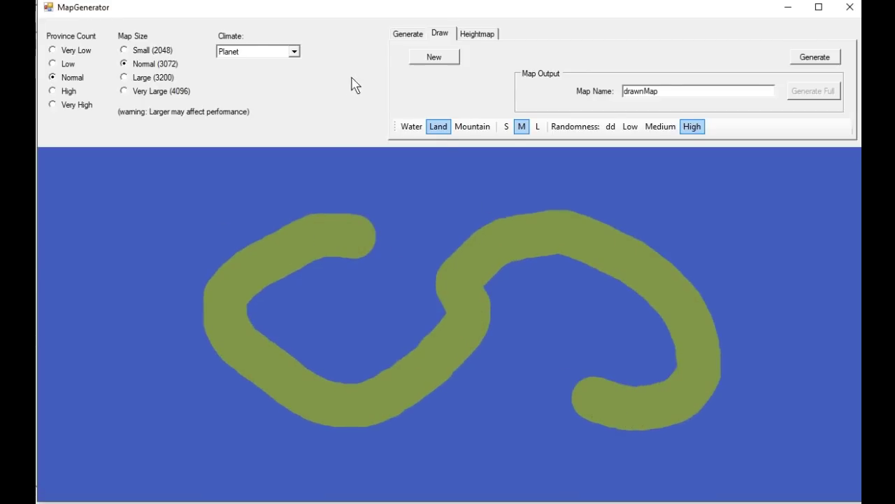
{"action": "left_click", "coordinate": [404, 35]}
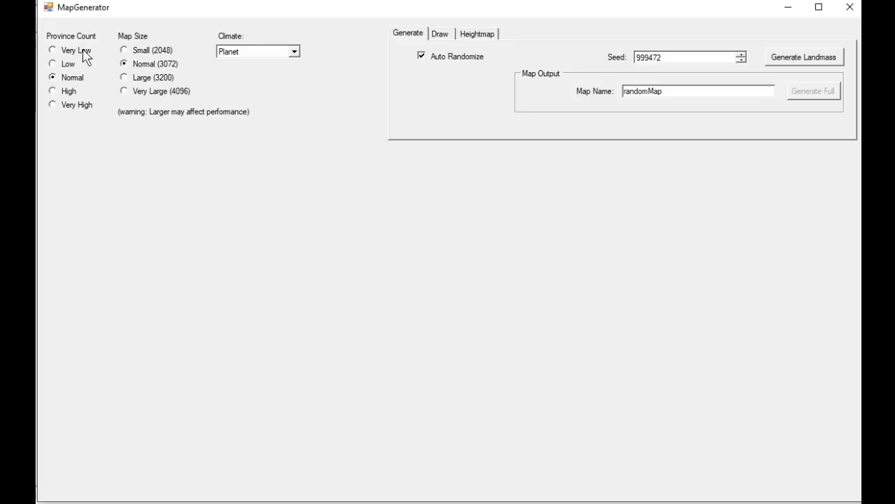
Try out Very High, Very Low and High province counts
{"action": "left_click", "coordinate": [72, 105]}
{"action": "left_click", "coordinate": [84, 51]}
{"action": "left_click", "coordinate": [70, 106]}
{"action": "left_click", "coordinate": [70, 93]}
{"action": "left_click", "coordinate": [67, 105]}
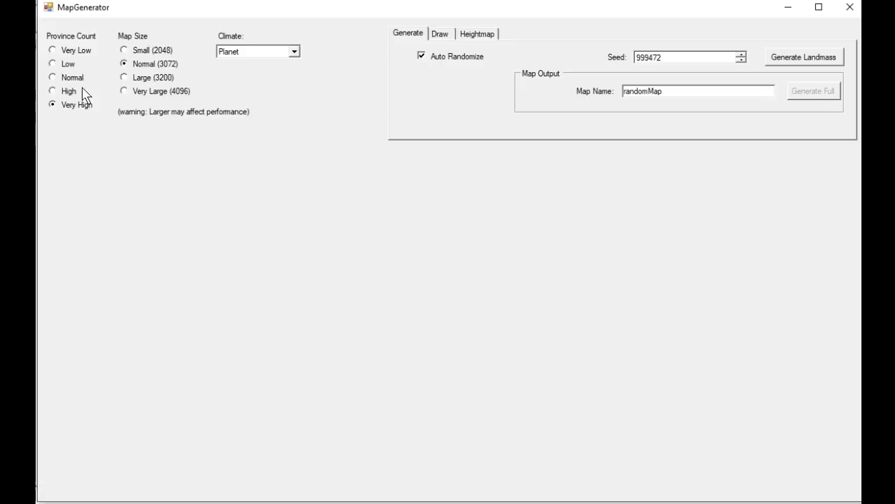
{"action": "left_click", "coordinate": [85, 51]}
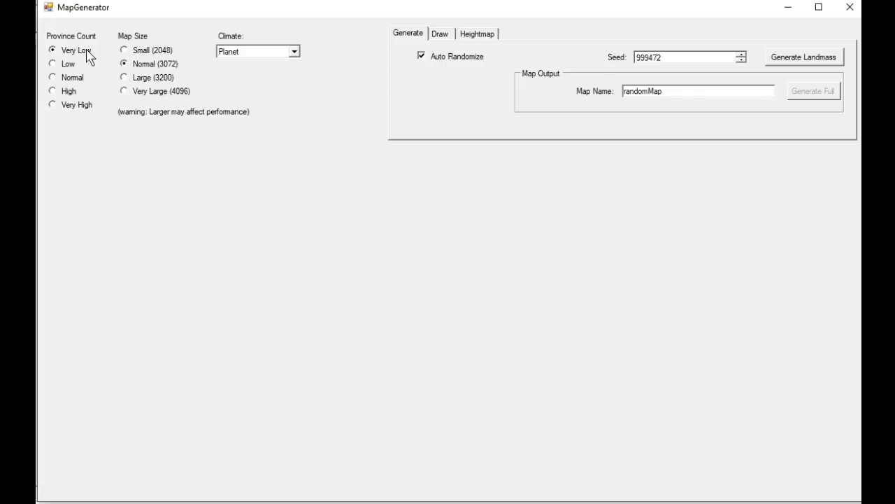
Settle on Normal province count with Small (2048) map size, leaving climate at Planet
{"action": "left_click", "coordinate": [136, 51]}
{"action": "left_click", "coordinate": [66, 79]}
{"action": "left_click", "coordinate": [80, 106]}
{"action": "left_click", "coordinate": [140, 93]}
{"action": "left_click", "coordinate": [71, 79]}
{"action": "left_click", "coordinate": [138, 53]}
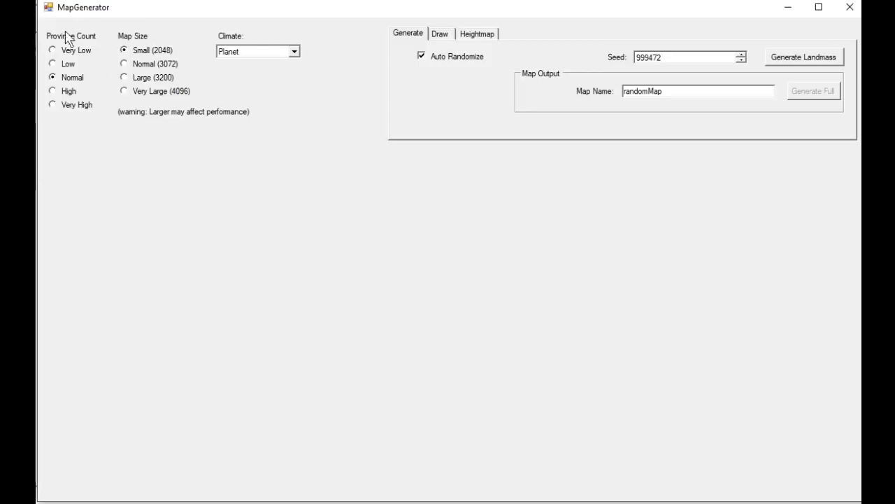
{"action": "left_click", "coordinate": [295, 52]}
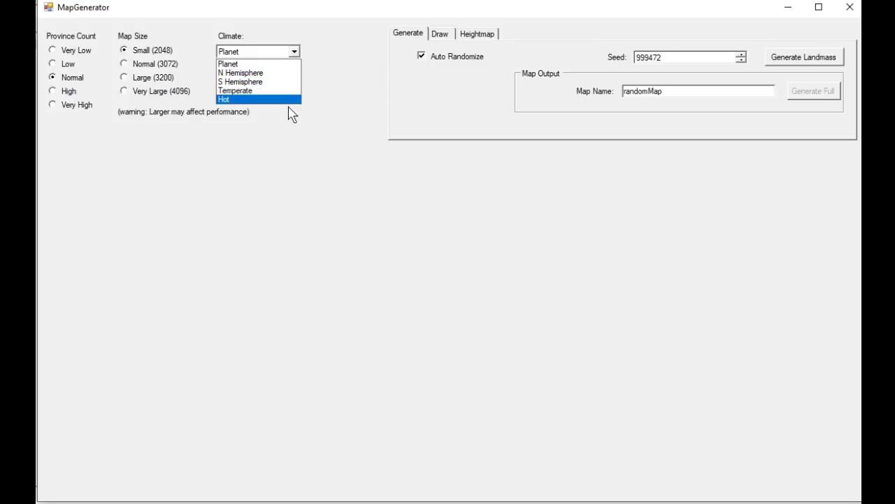
{"action": "left_click", "coordinate": [269, 188]}
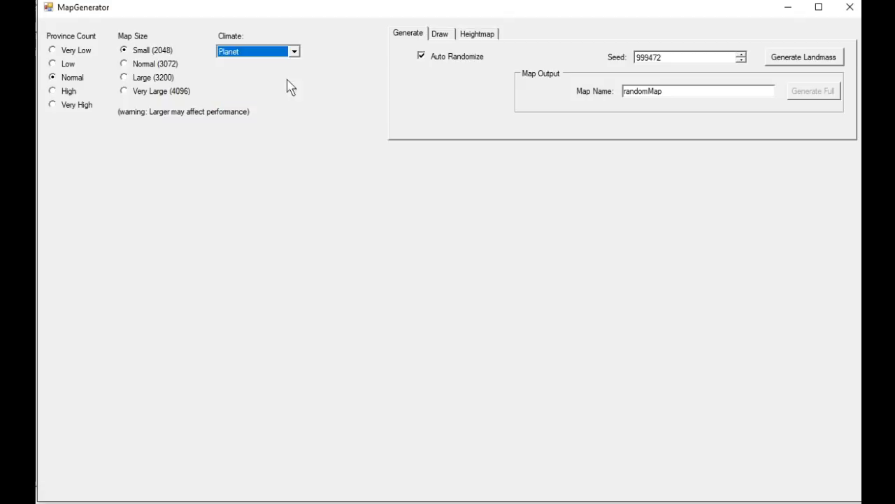
{"action": "left_click", "coordinate": [301, 51]}
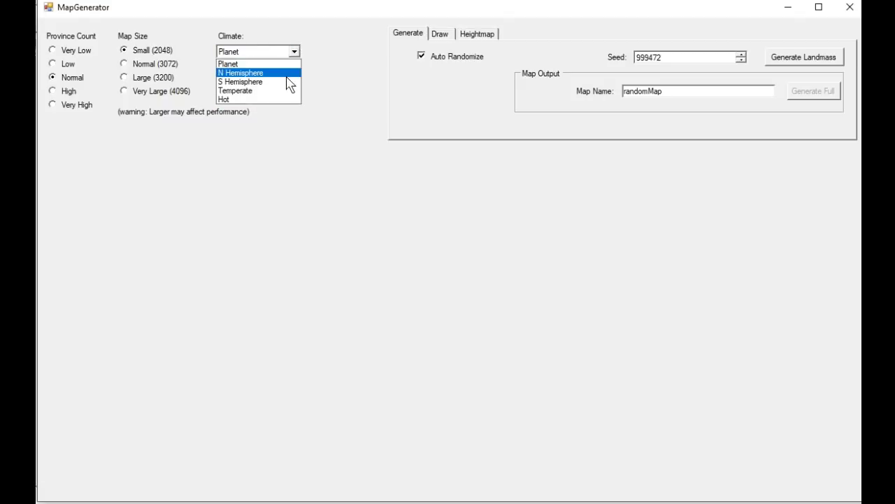
{"action": "left_click", "coordinate": [278, 66]}
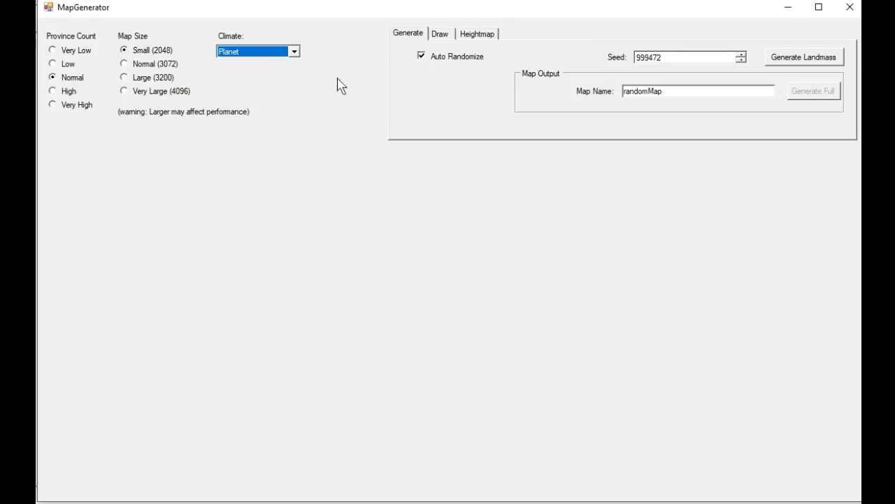
{"action": "left_click", "coordinate": [461, 60]}
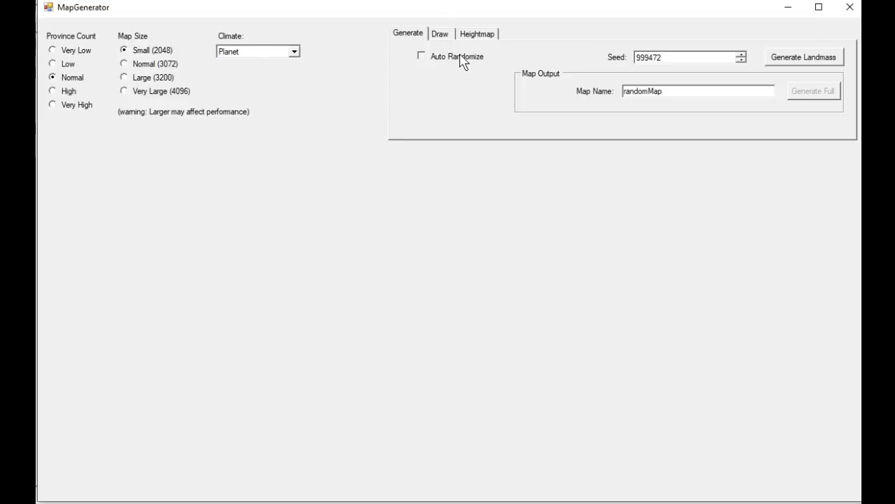
{"action": "left_click", "coordinate": [460, 60]}
{"action": "left_click", "coordinate": [470, 61]}
{"action": "left_click", "coordinate": [470, 60]}
{"action": "double_click", "coordinate": [680, 57]}
Generate landmasses with High province count at Normal (3072) and Large (3200) map sizes
{"action": "left_click", "coordinate": [789, 63]}
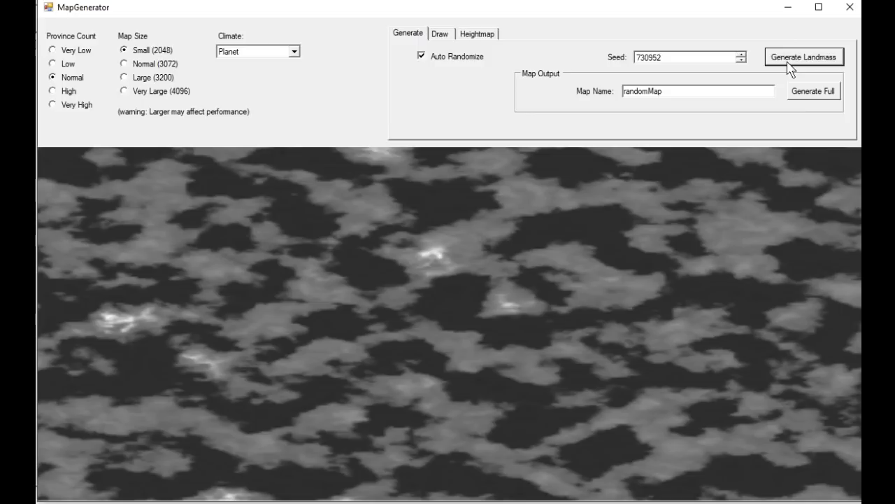
{"action": "left_click", "coordinate": [66, 91]}
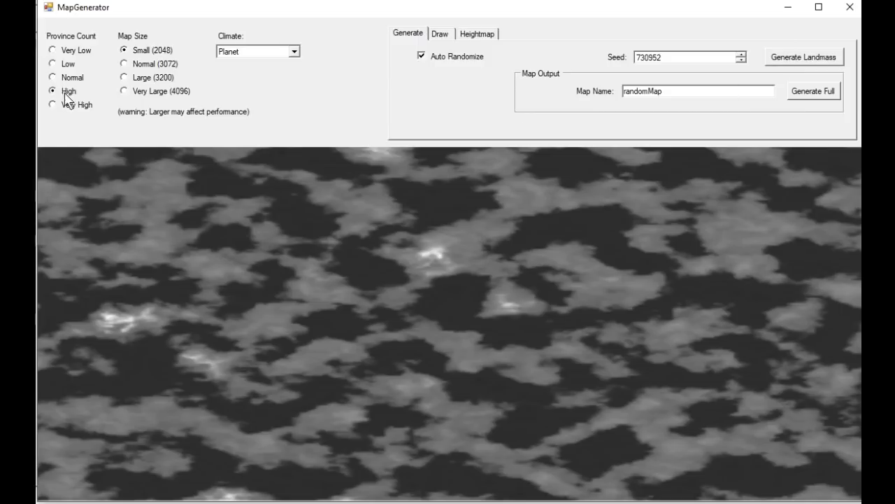
{"action": "left_click", "coordinate": [155, 65]}
{"action": "left_click", "coordinate": [815, 61]}
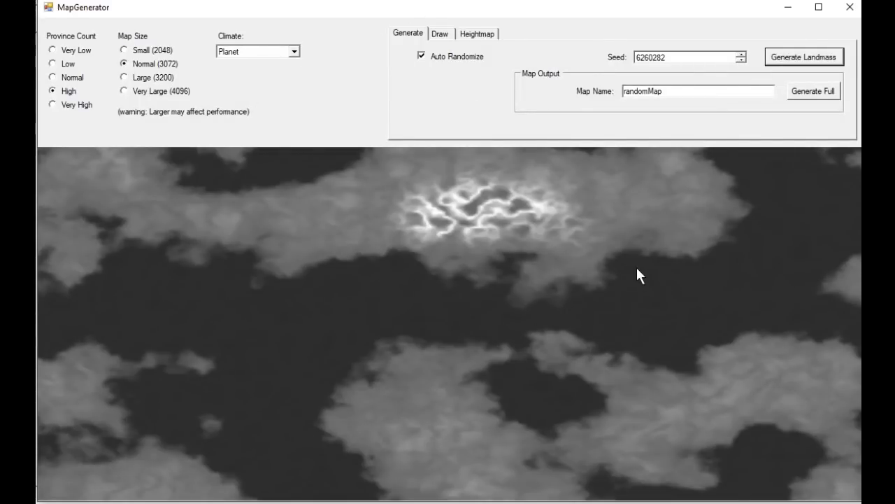
{"action": "left_click", "coordinate": [131, 79]}
{"action": "left_click", "coordinate": [802, 63]}
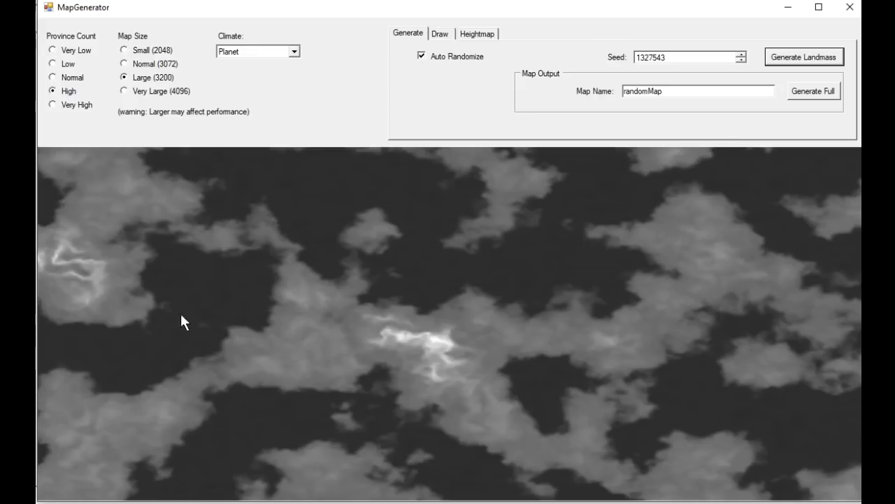
Regenerate at Very Large (4096), then return to Normal provinces and Small (2048) size
{"action": "left_click", "coordinate": [162, 92]}
{"action": "left_click", "coordinate": [812, 57]}
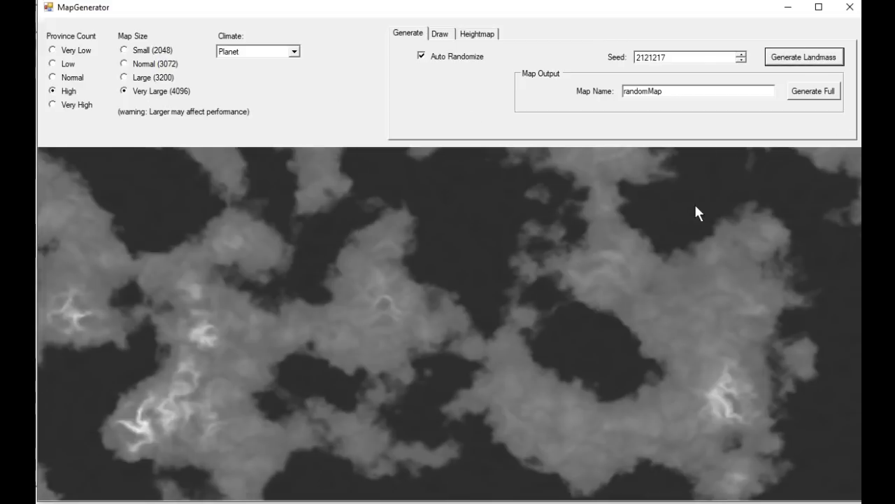
{"action": "left_click", "coordinate": [54, 77]}
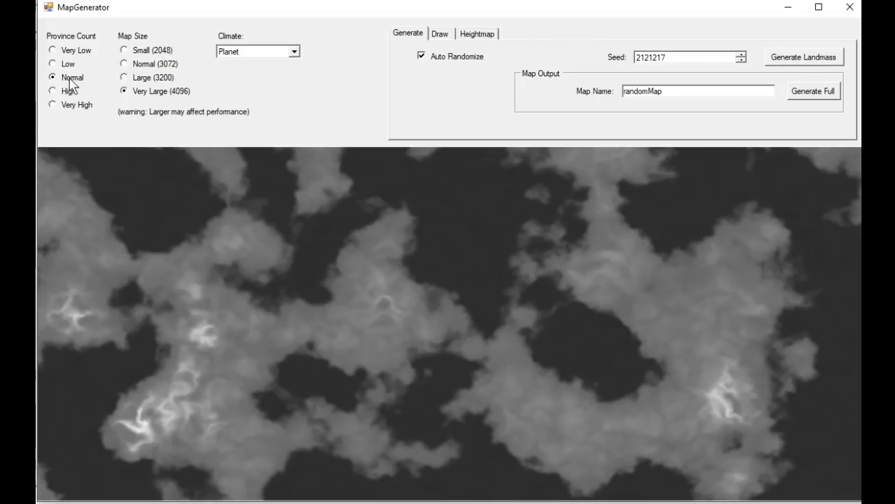
{"action": "left_click", "coordinate": [160, 52]}
{"action": "double_click", "coordinate": [682, 92]}
Build the full textured map from the seed-2121217 heightmap into the Generator vid folder
{"action": "left_click", "coordinate": [815, 93]}
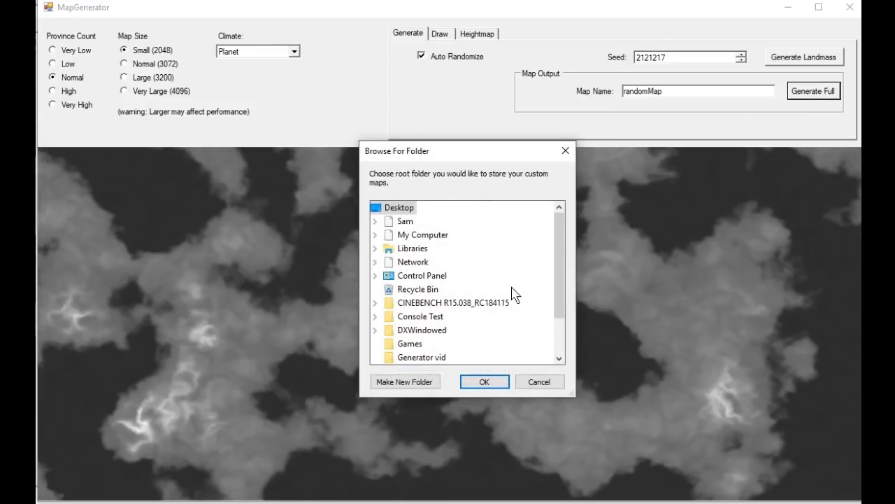
{"action": "left_click", "coordinate": [445, 357]}
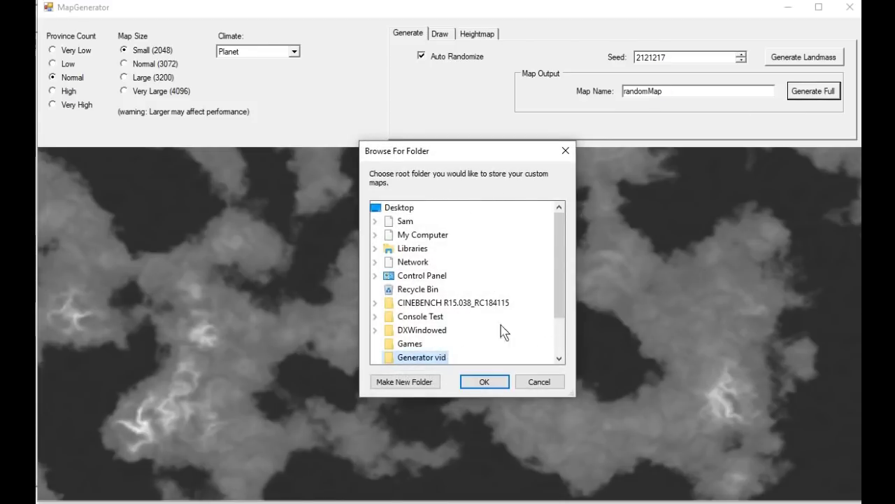
{"action": "left_click", "coordinate": [486, 382]}
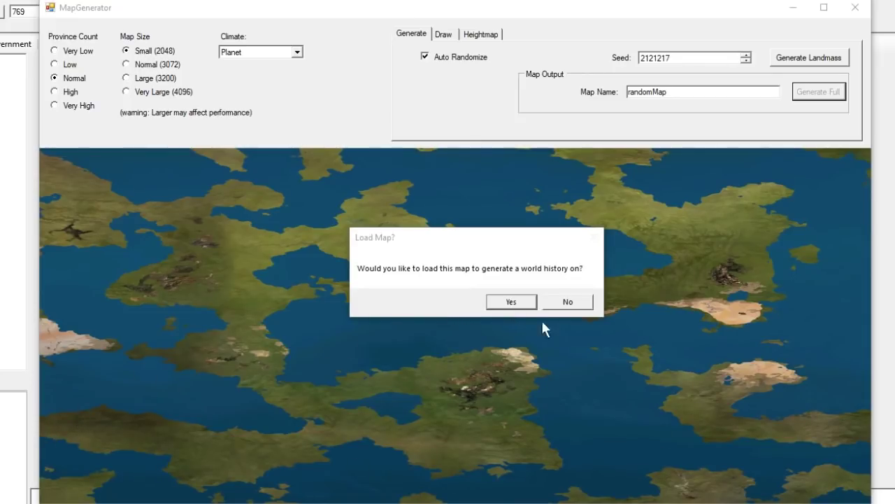
Decline loading the map for world history and leave the climate set to Planet
{"action": "left_click", "coordinate": [567, 303]}
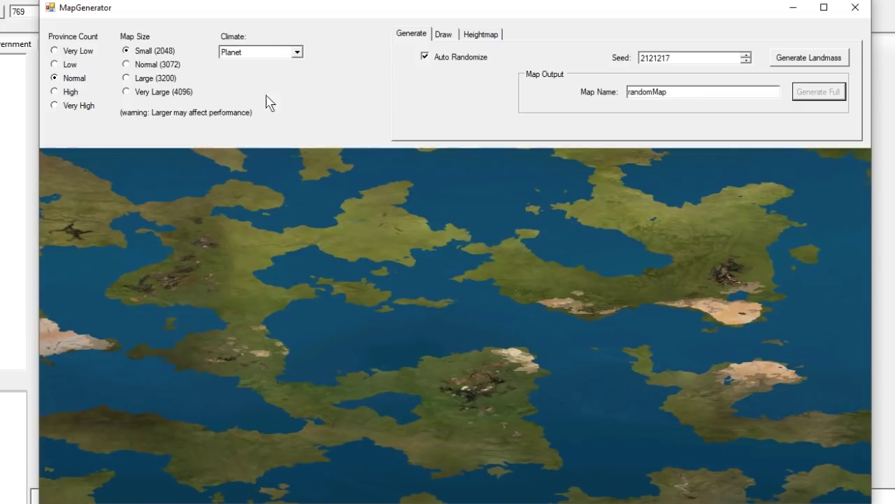
{"action": "left_click", "coordinate": [297, 53]}
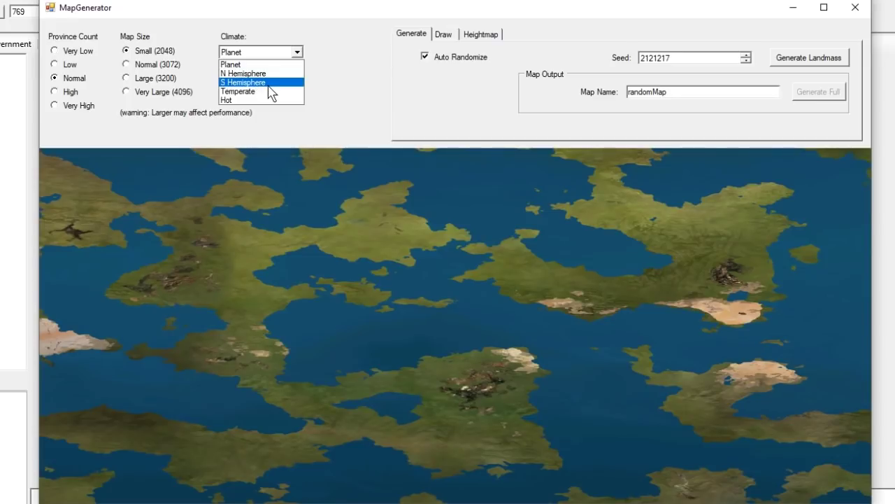
{"action": "left_click", "coordinate": [483, 108]}
Generate random landmass heightmaps three times, ending on seed 9578190
{"action": "left_click", "coordinate": [821, 62]}
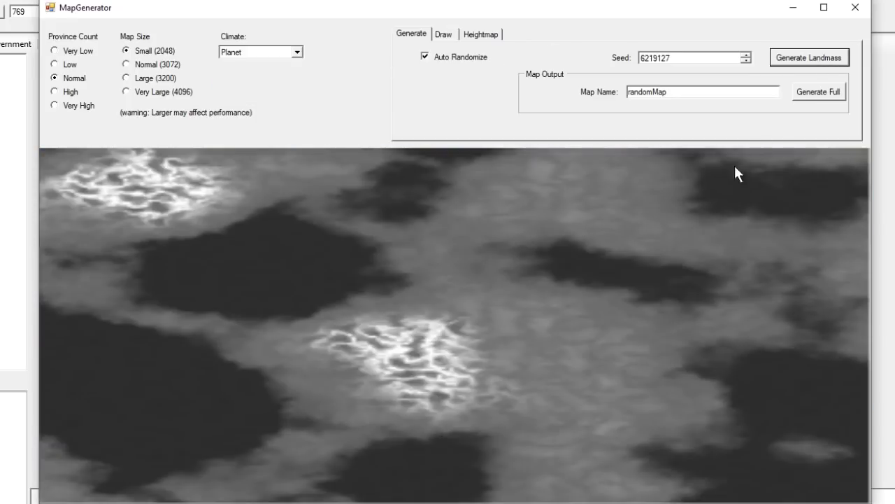
{"action": "left_click", "coordinate": [820, 59]}
{"action": "left_click", "coordinate": [820, 59]}
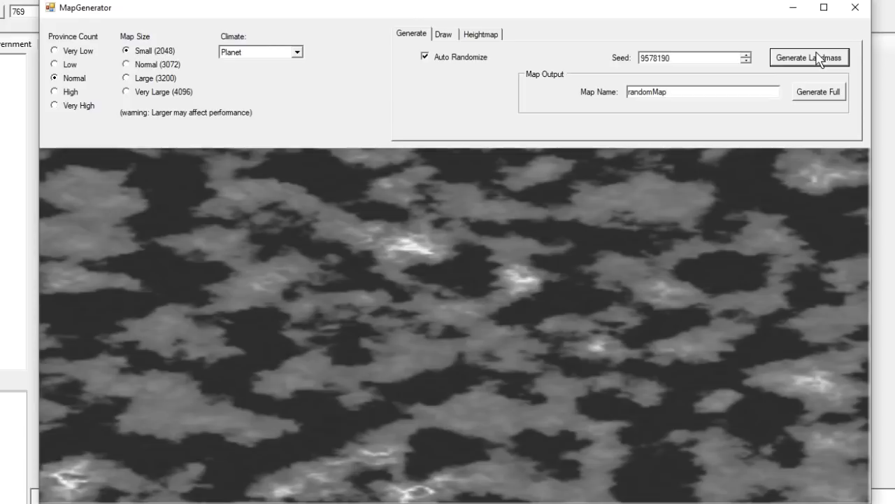